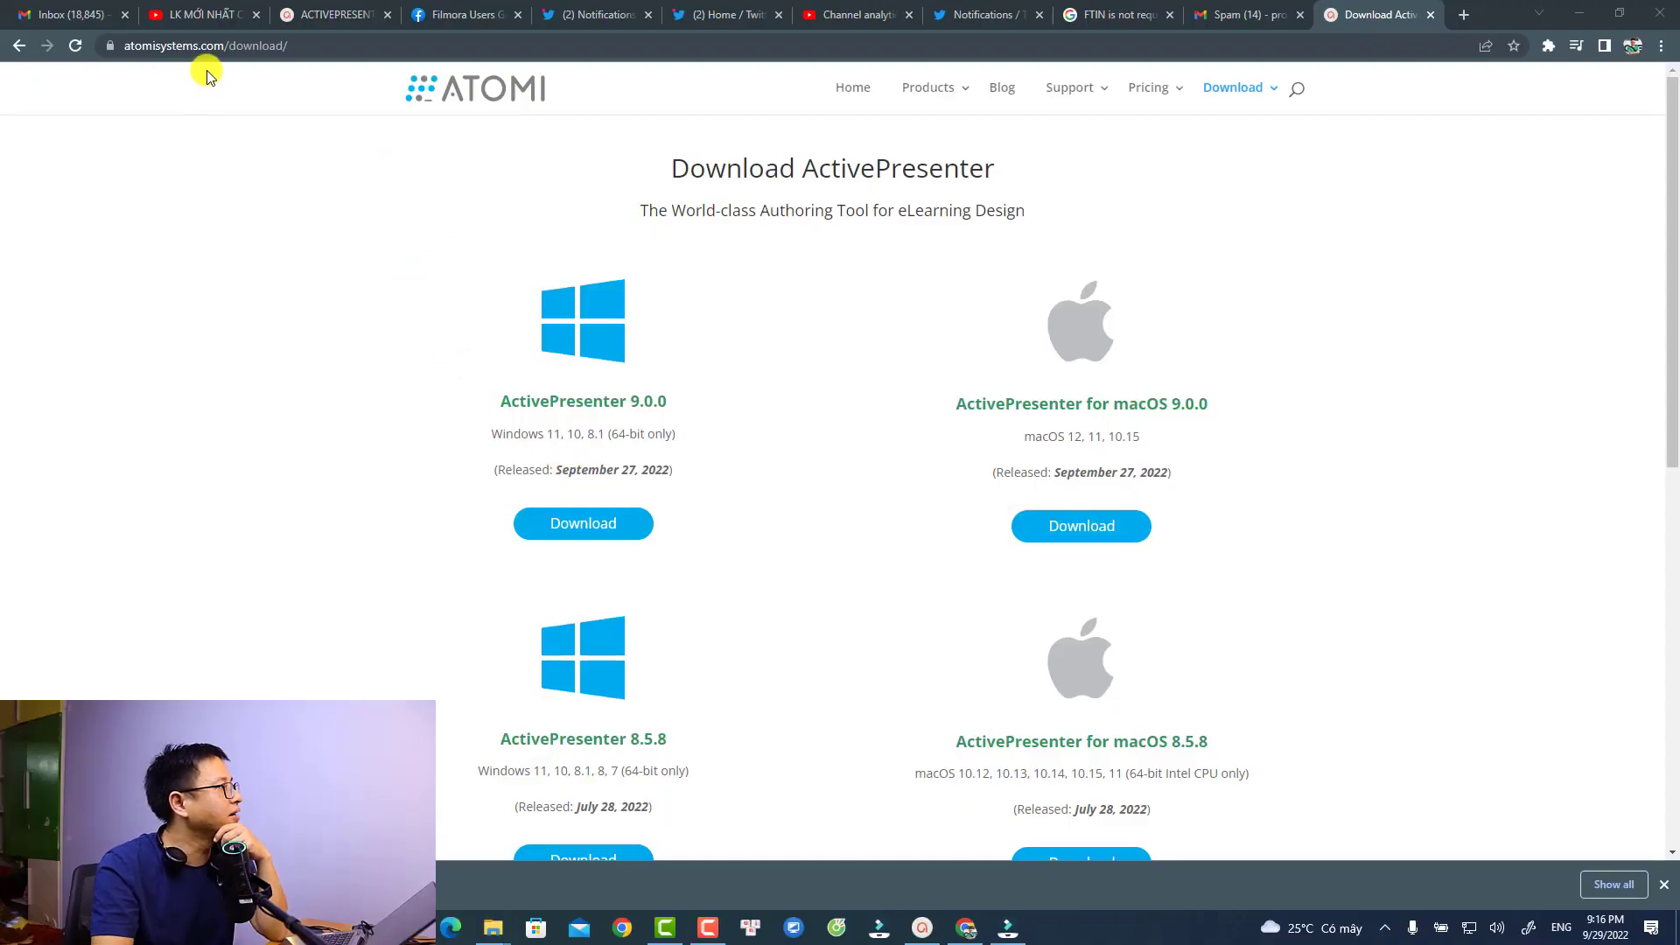
Look over the Pricing and Download menus and the ActivePresenter 9.0.0 Windows and macOS downloads
mouse_move(1167, 94)
mouse_move(1234, 87)
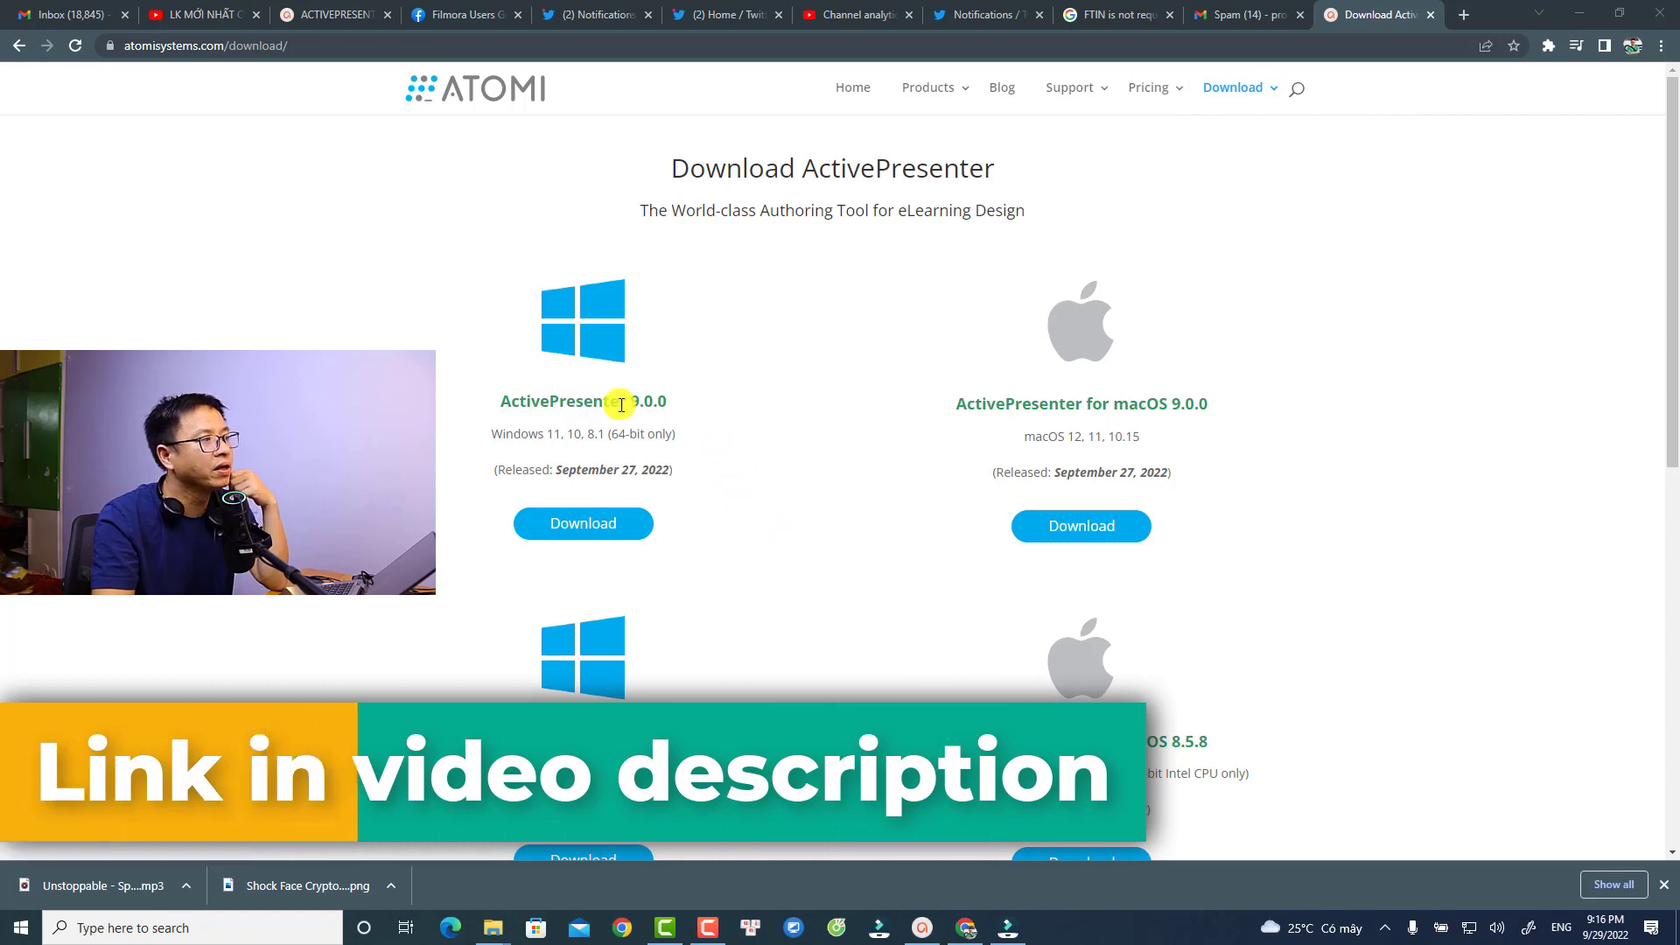
scroll(554, 391, "down", 3)
scroll(604, 262, "up", 3)
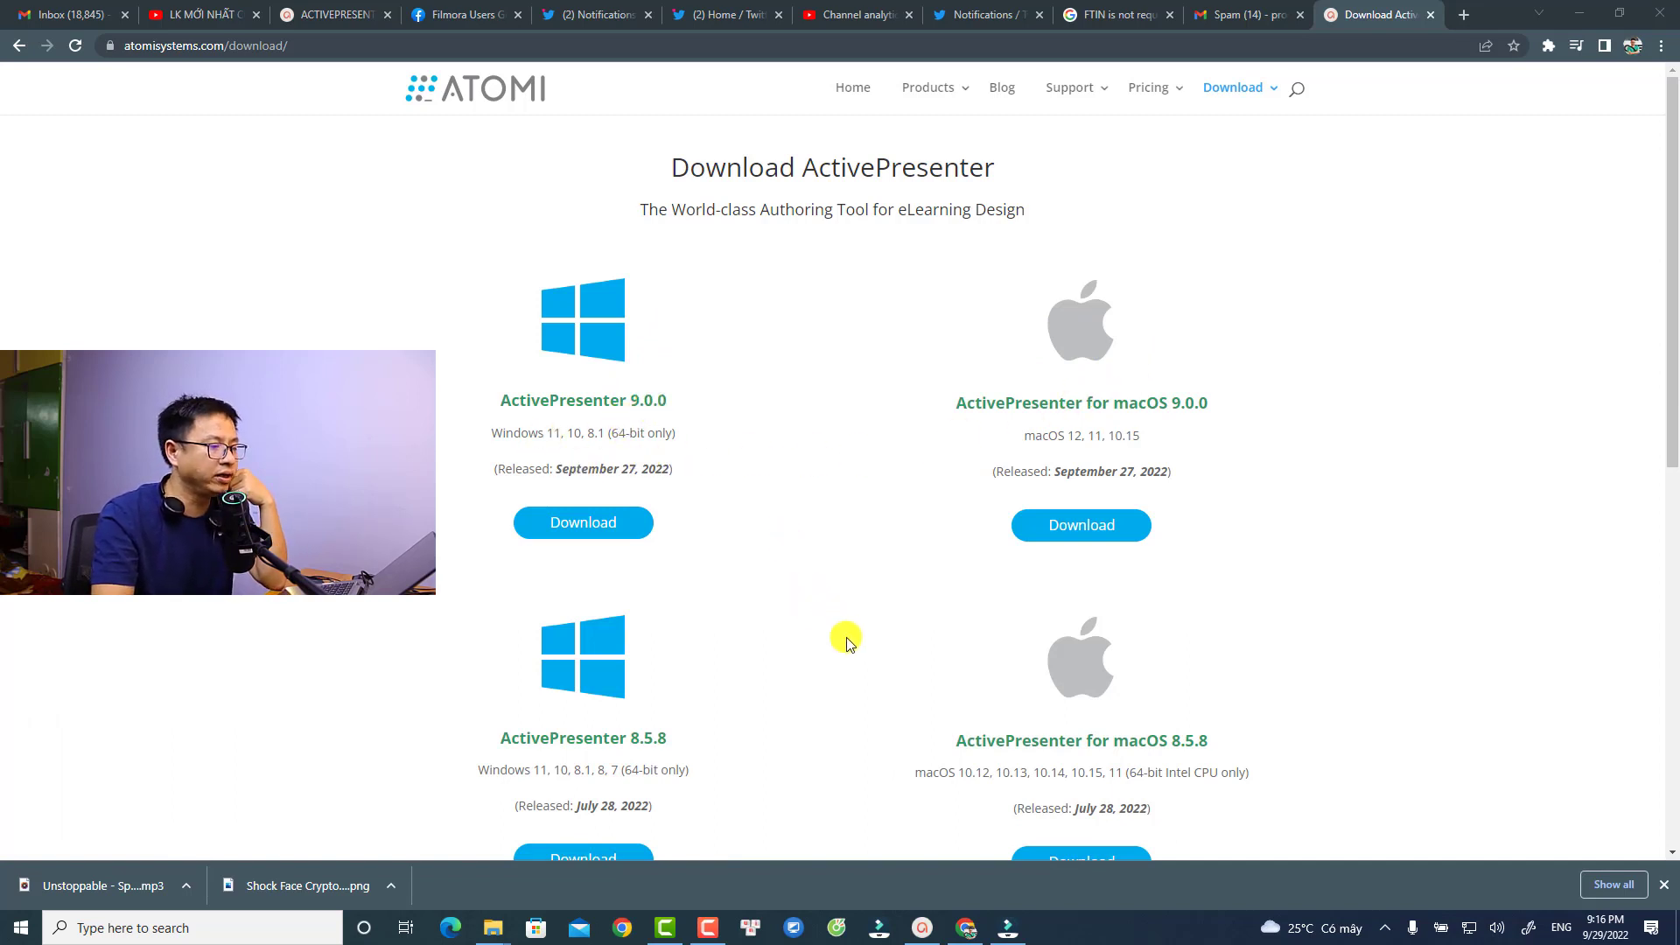
Switch to ActivePresenter and start a new Record Screen as Video project
left_click(922, 928)
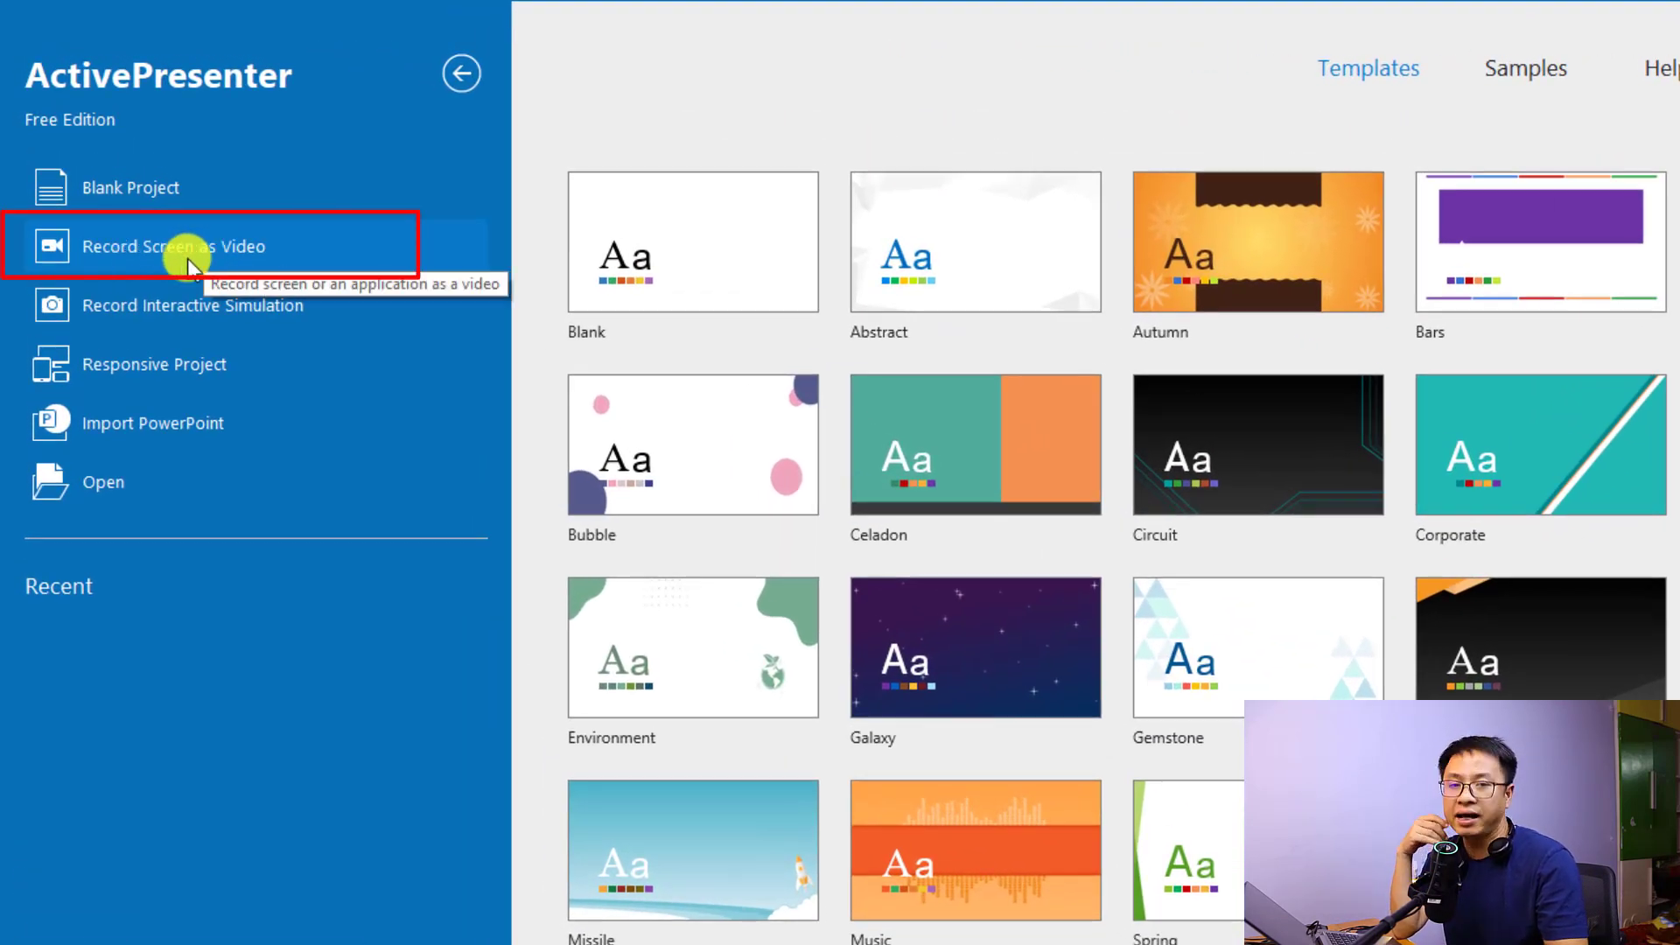
left_click(172, 252)
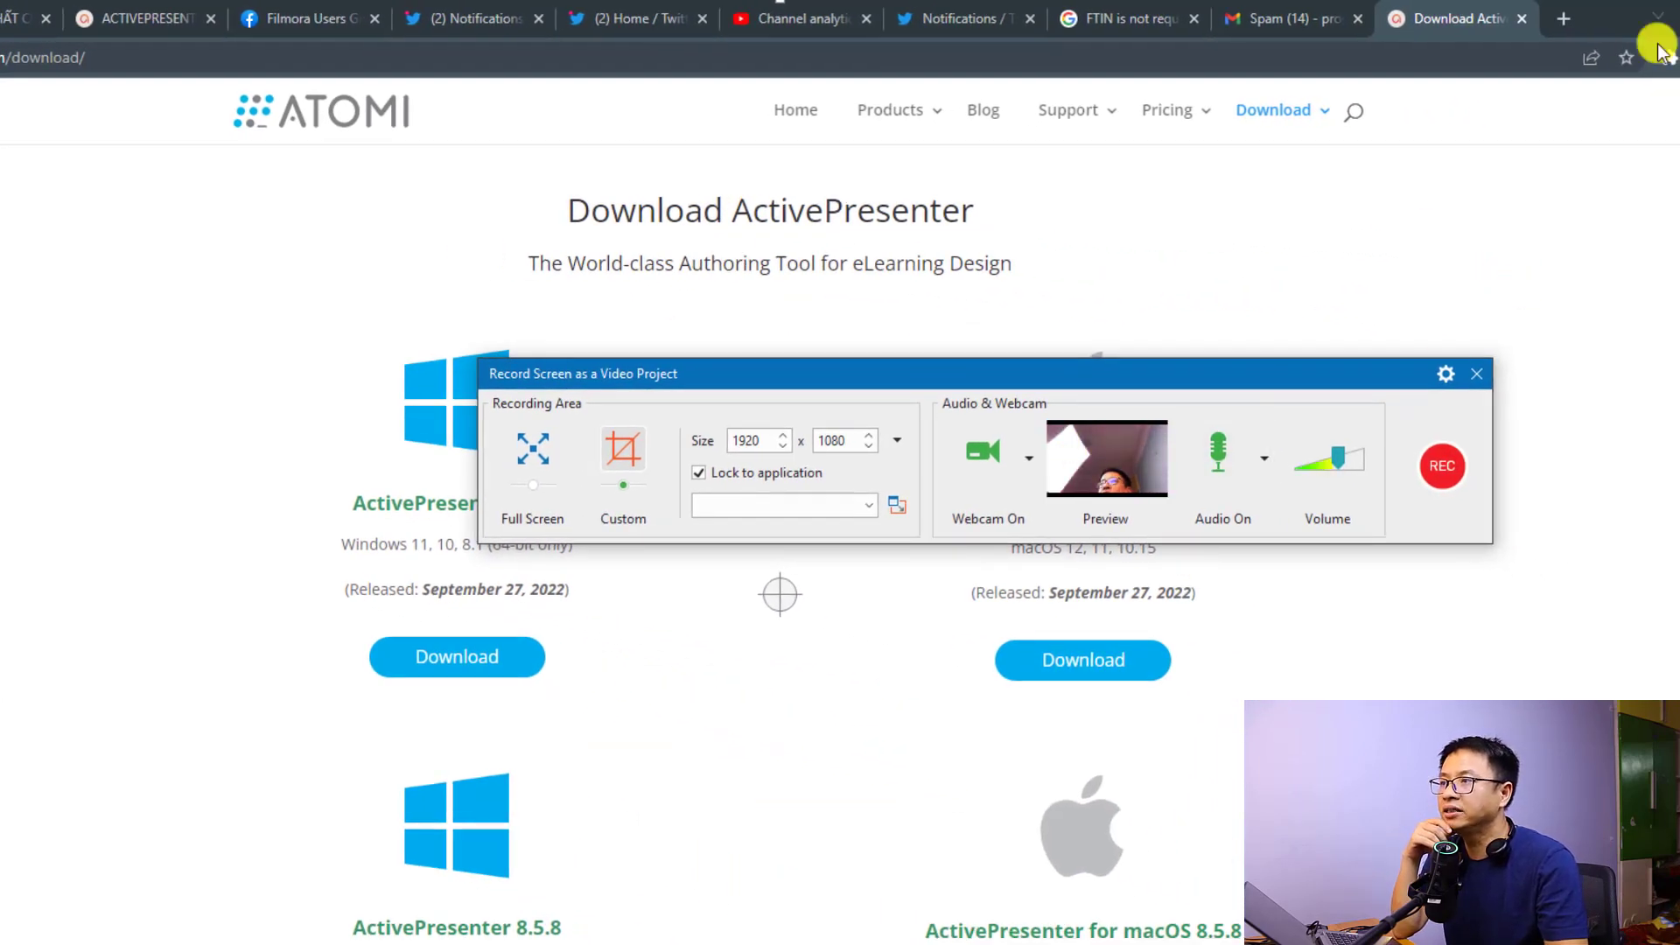
Minimize Chrome, move the recorder top-left, and set a custom area locked to an application
left_click(1663, 7)
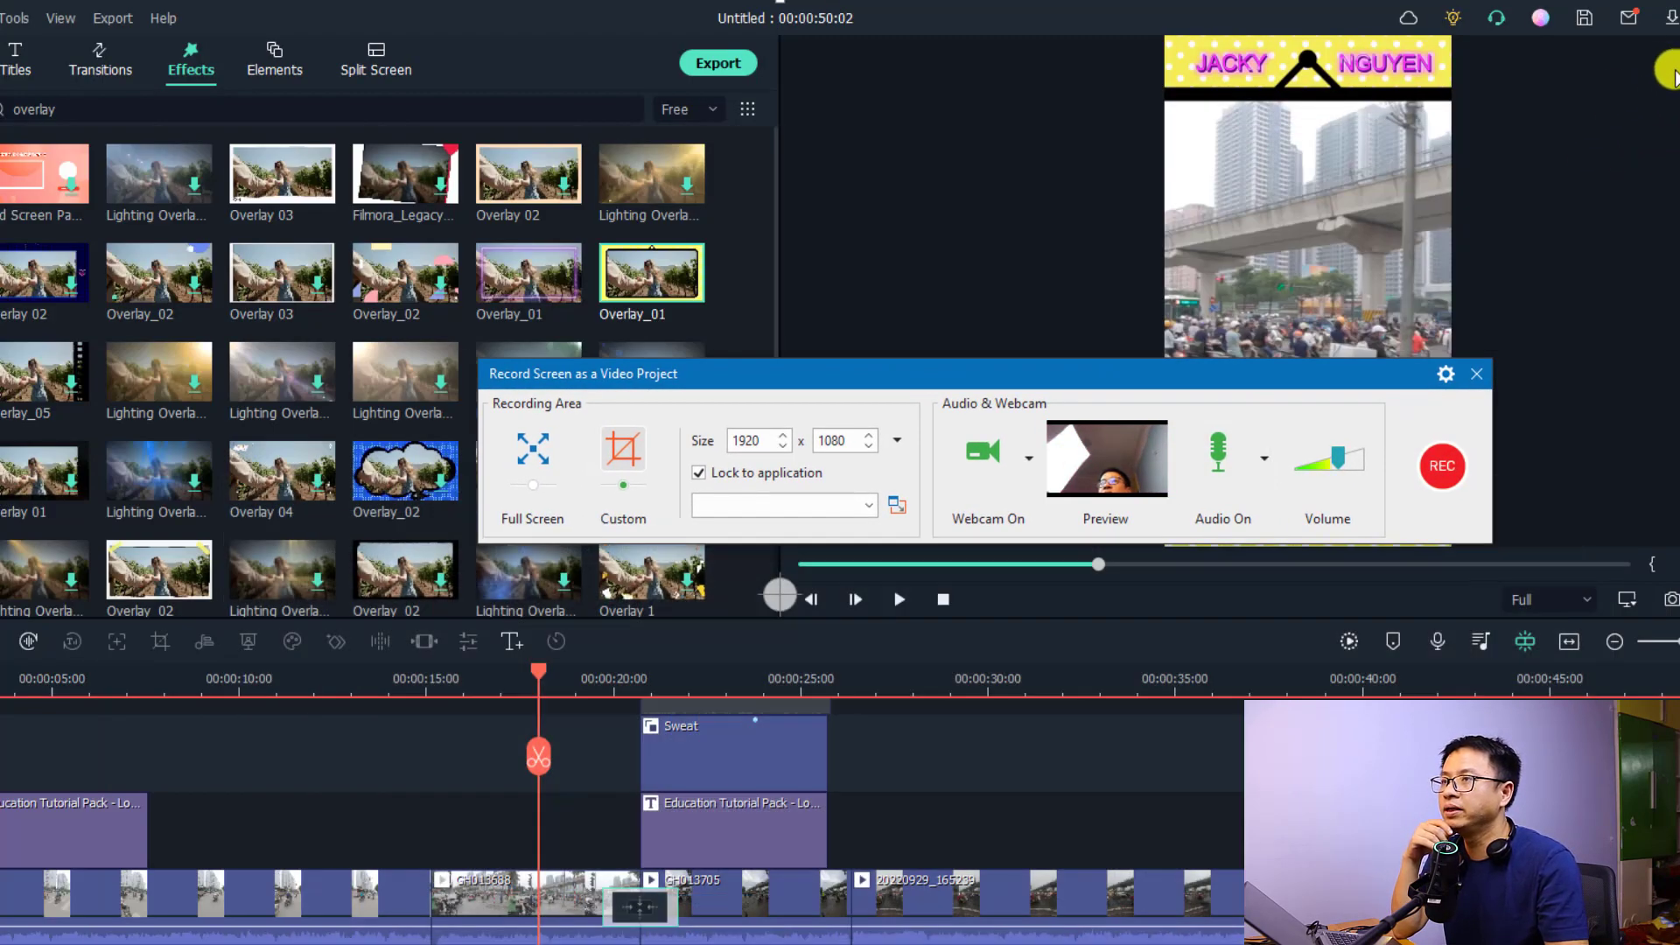
left_click_drag(1016, 372, 712, 306)
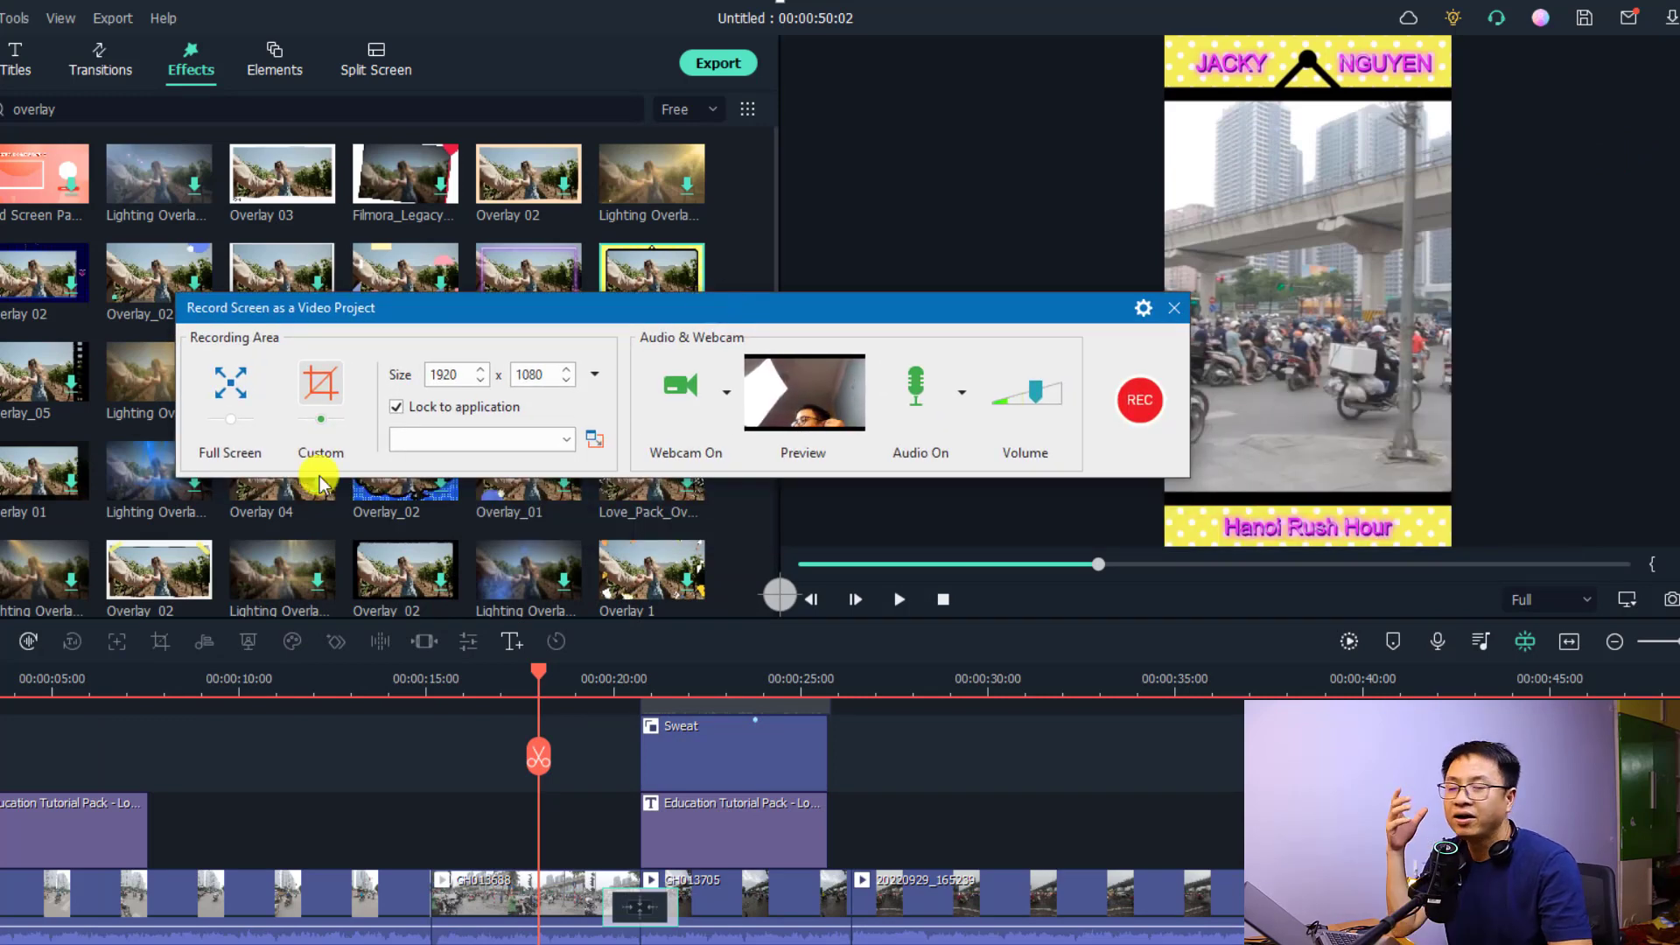
left_click(224, 411)
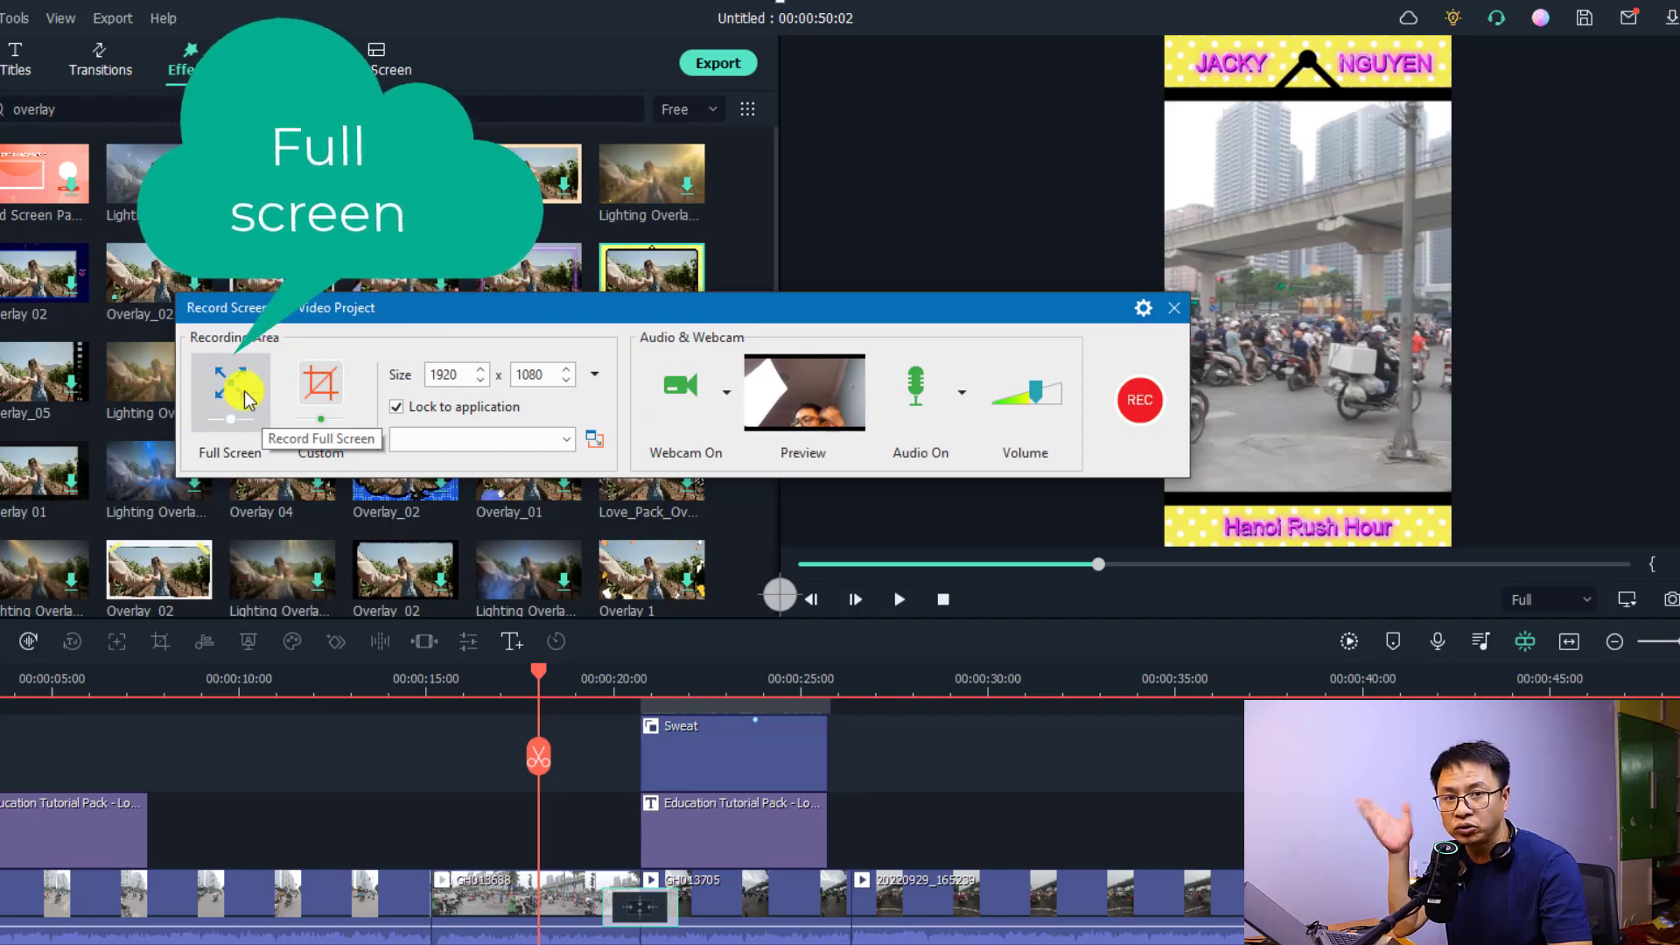
left_click(316, 390)
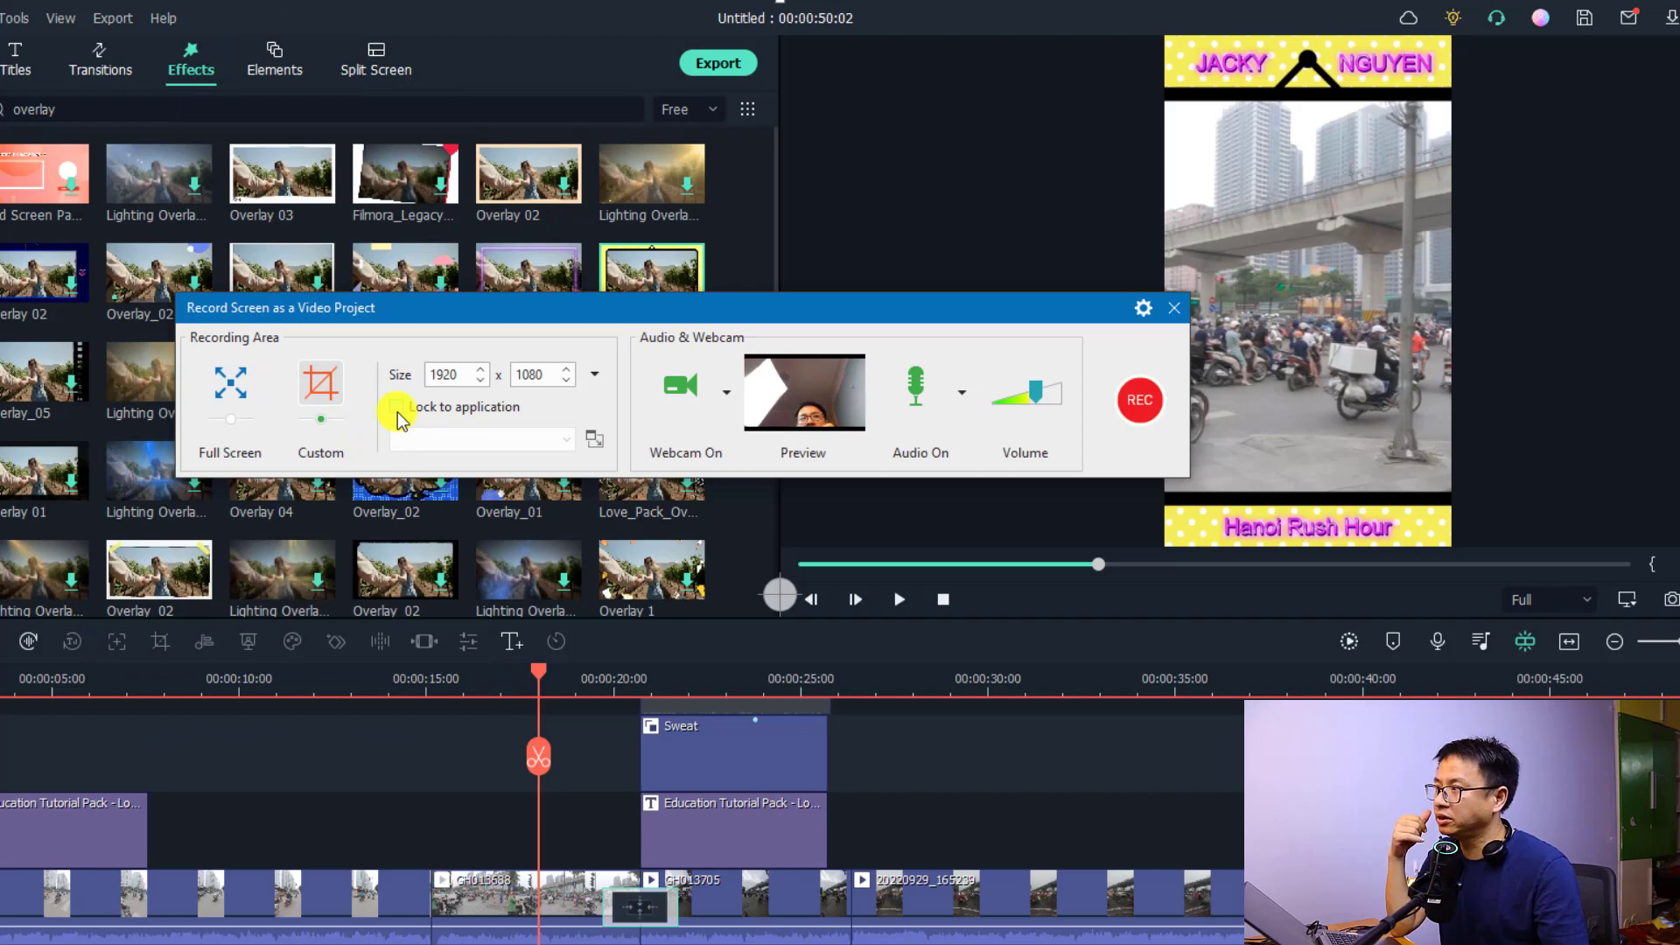
left_click(397, 408)
left_click(569, 441)
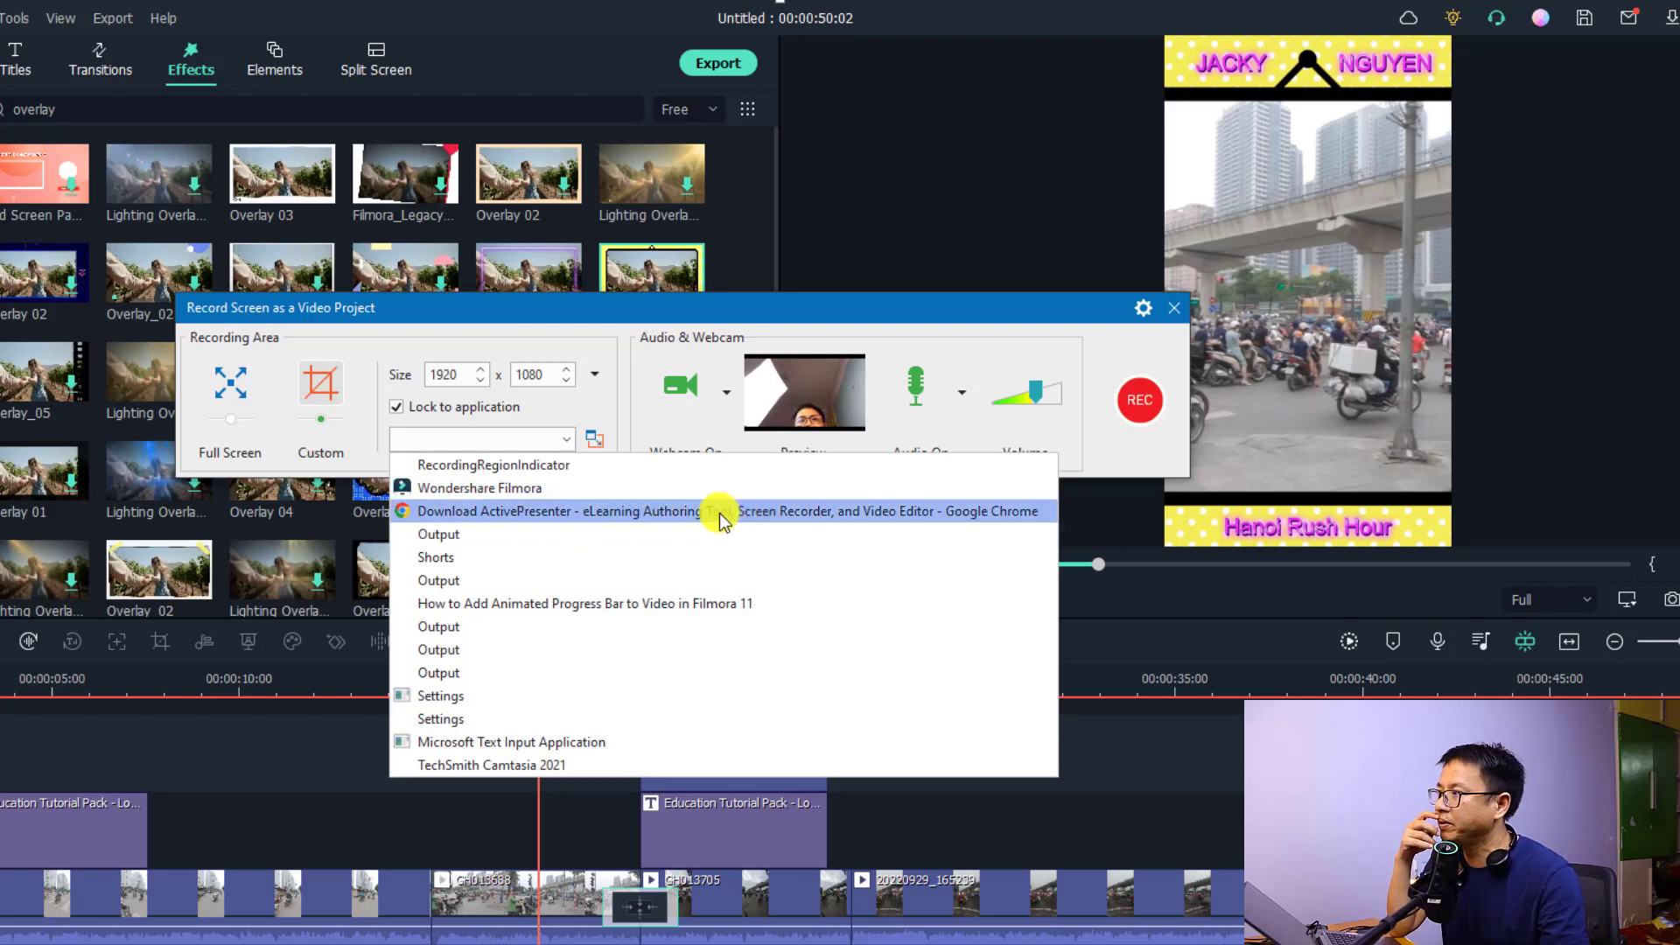
left_click(623, 412)
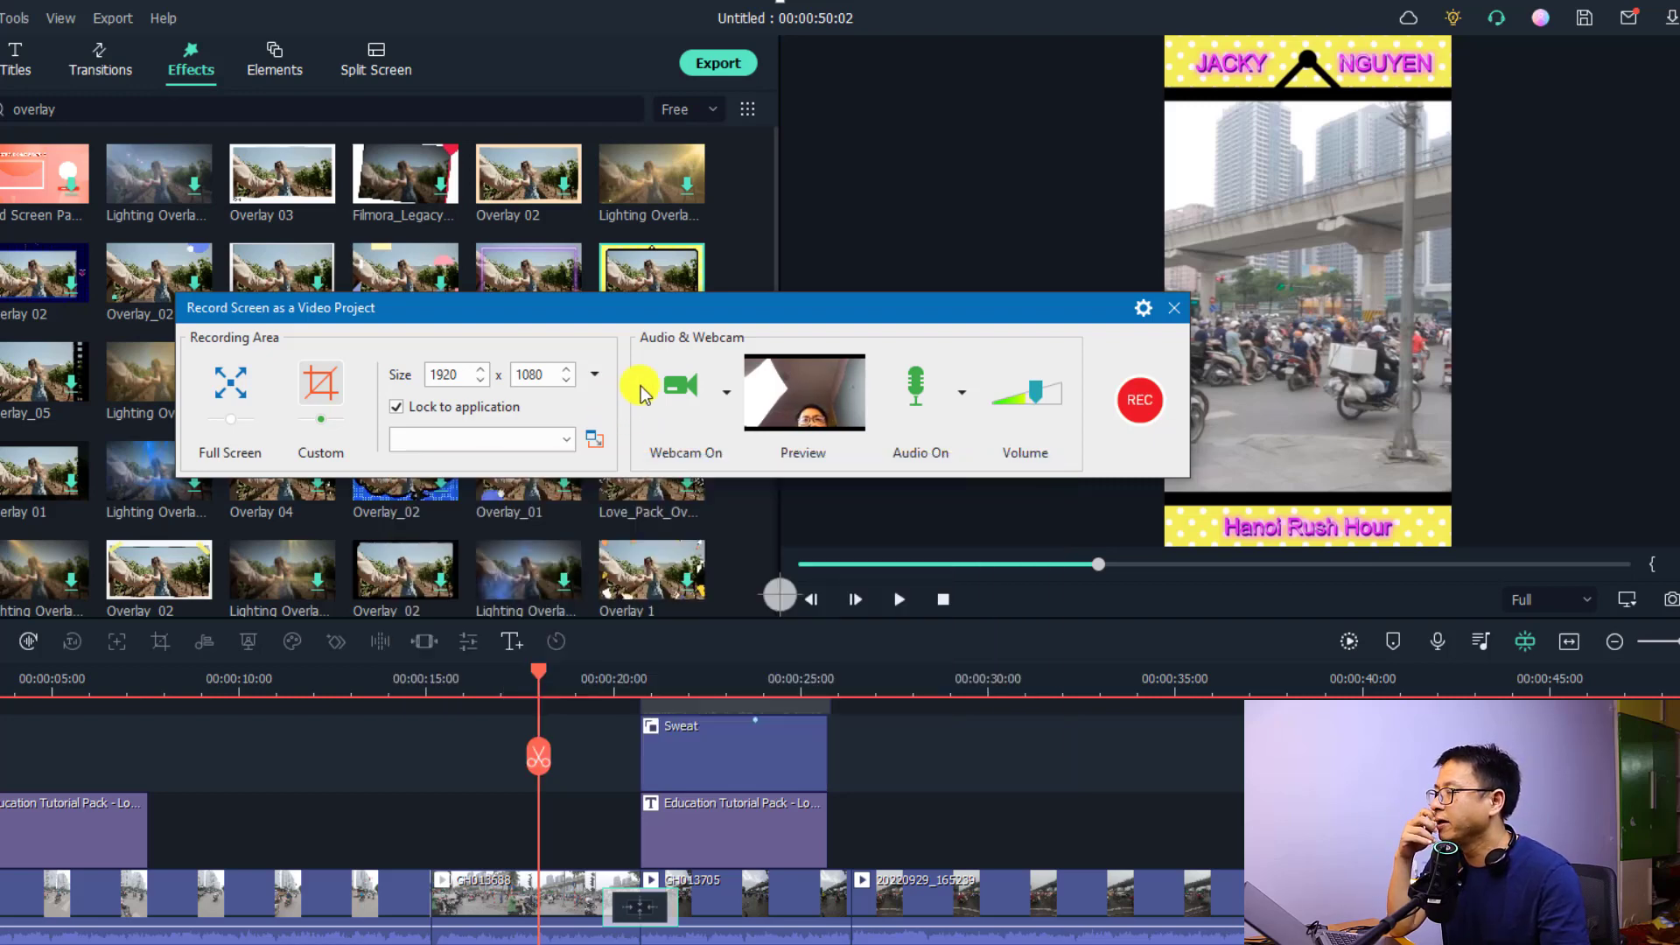
Keep Integrated Webcam and the Thronmax microphone, and nudge the recording volume slightly higher
left_click(728, 411)
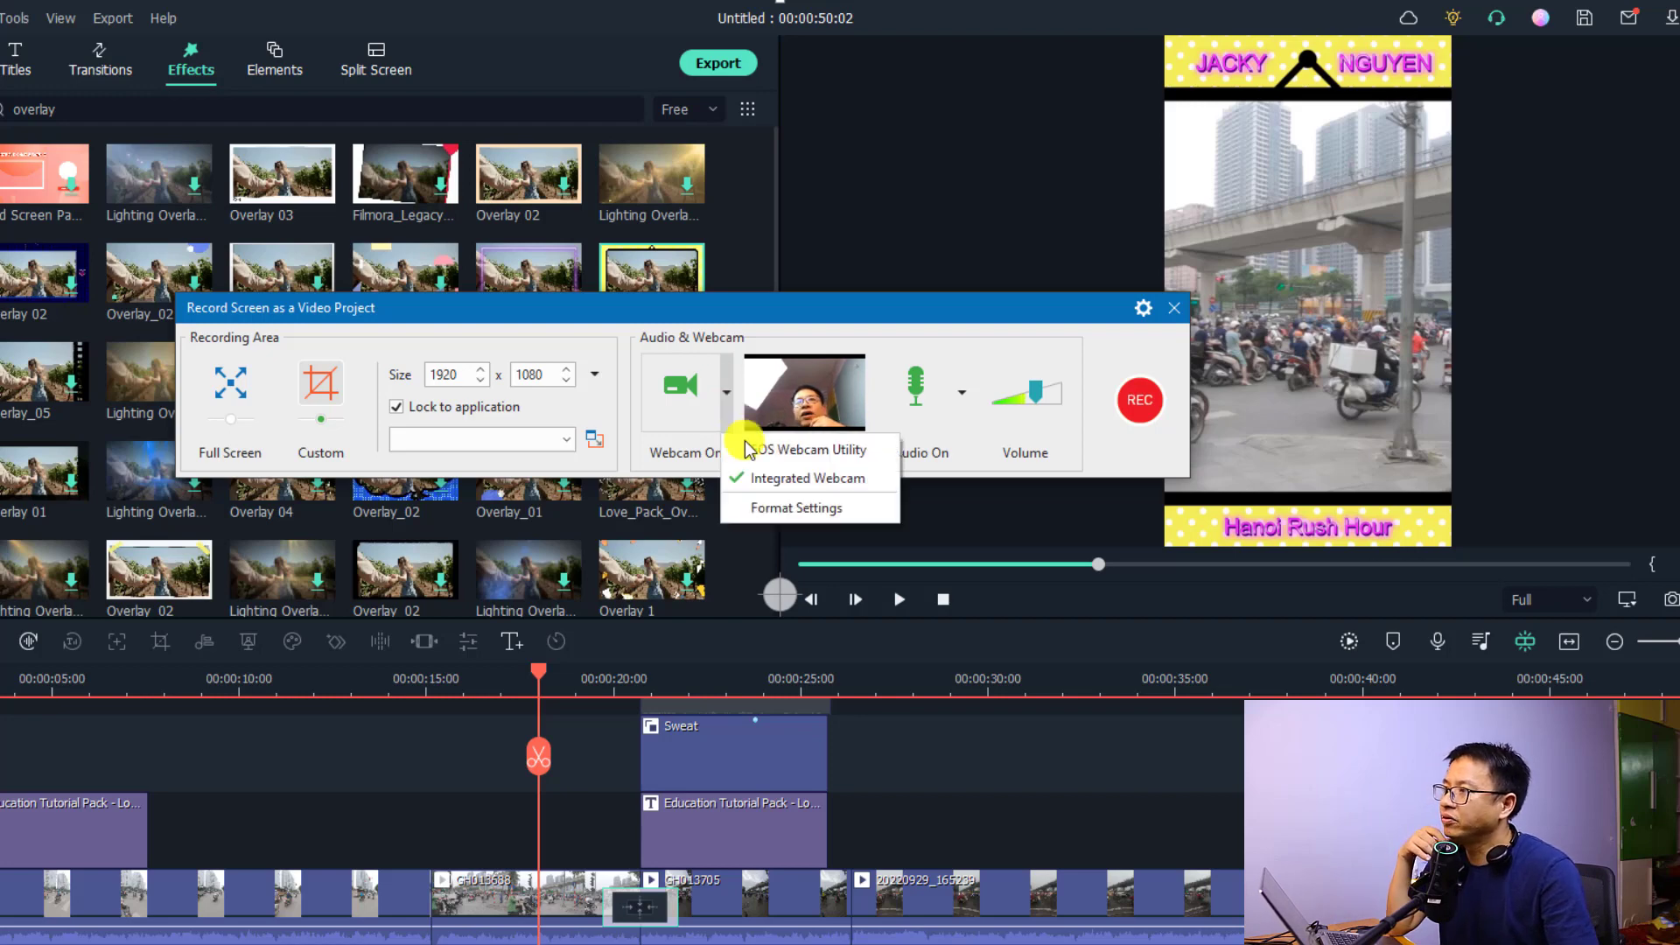
left_click(794, 454)
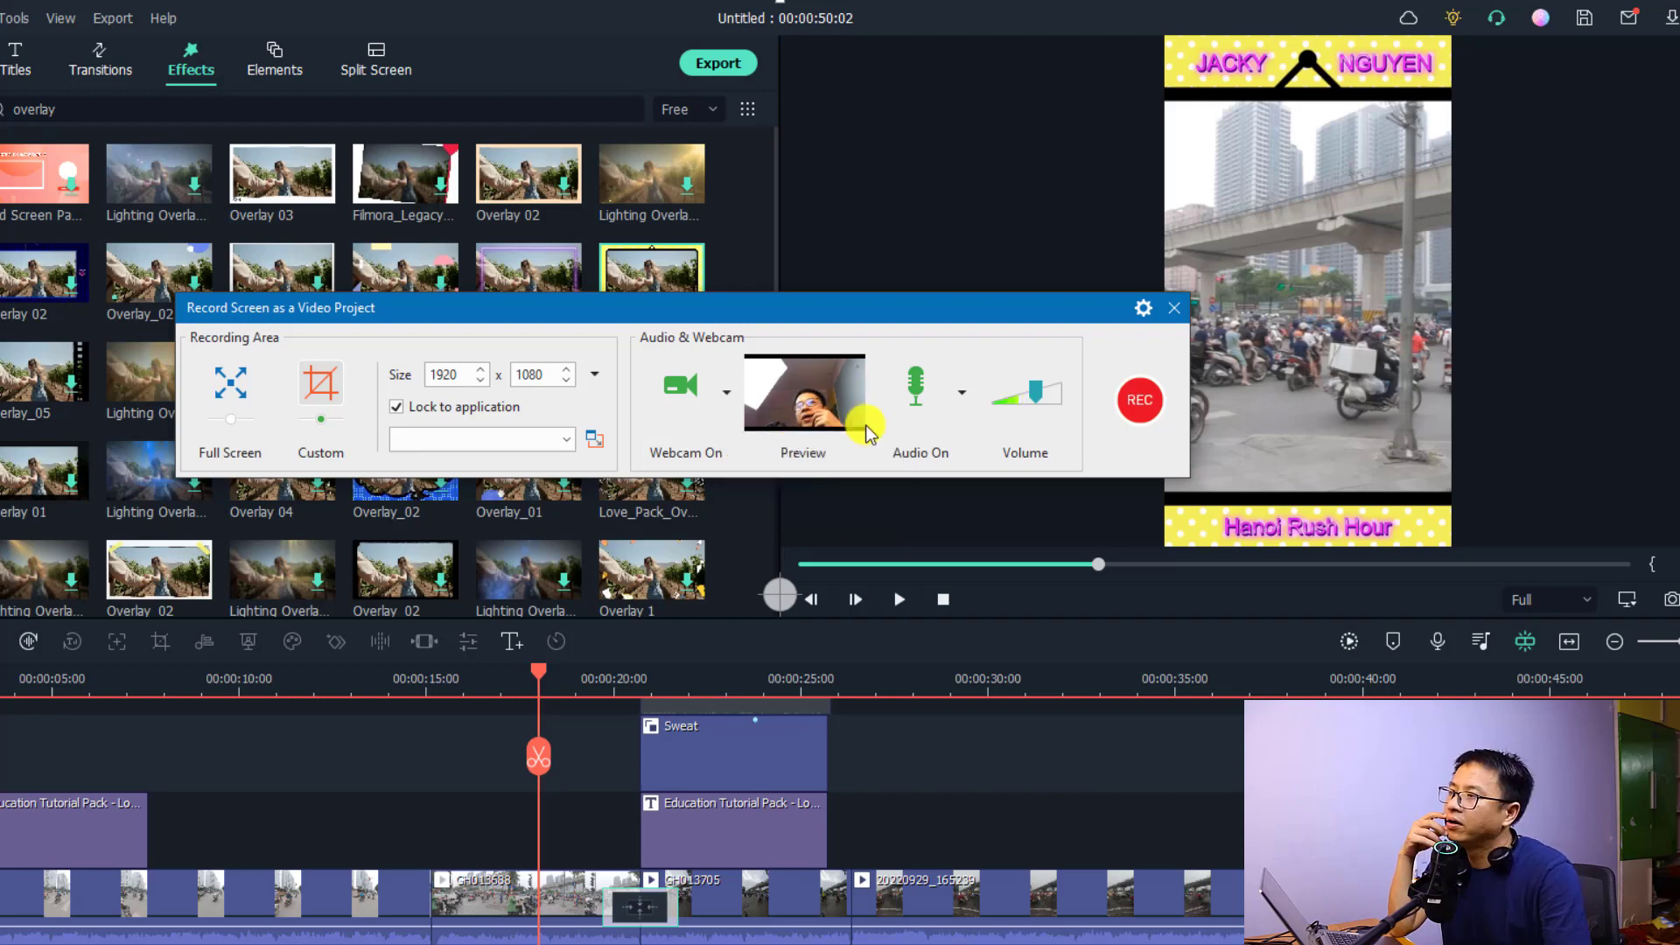
left_click(963, 399)
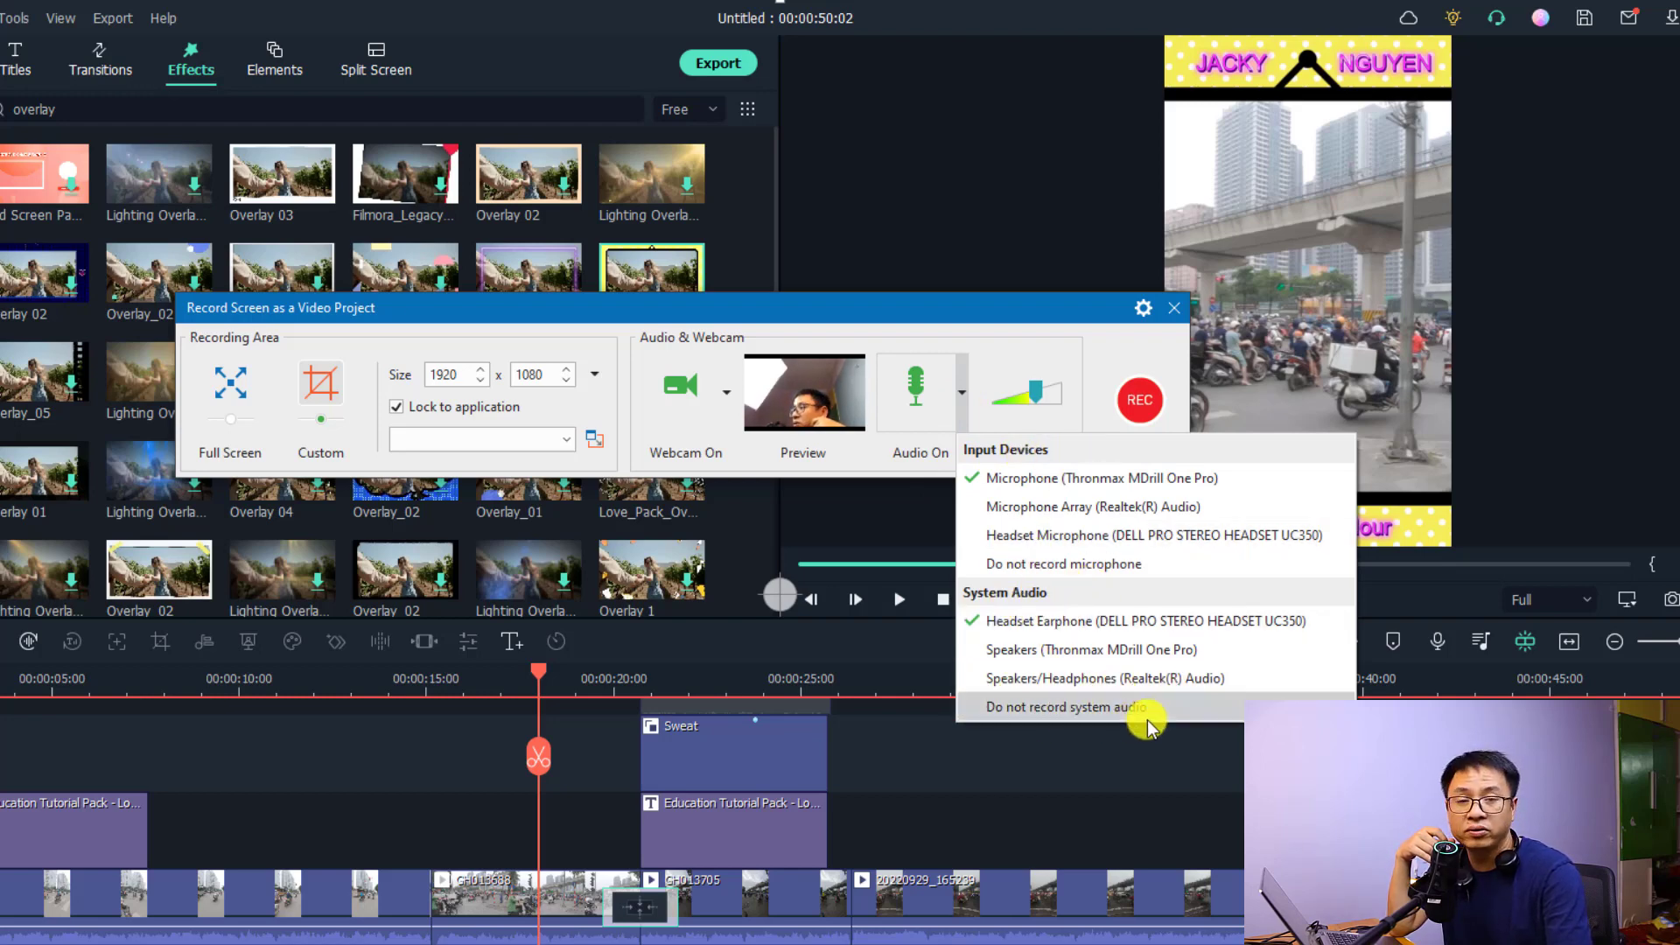
left_click(1020, 480)
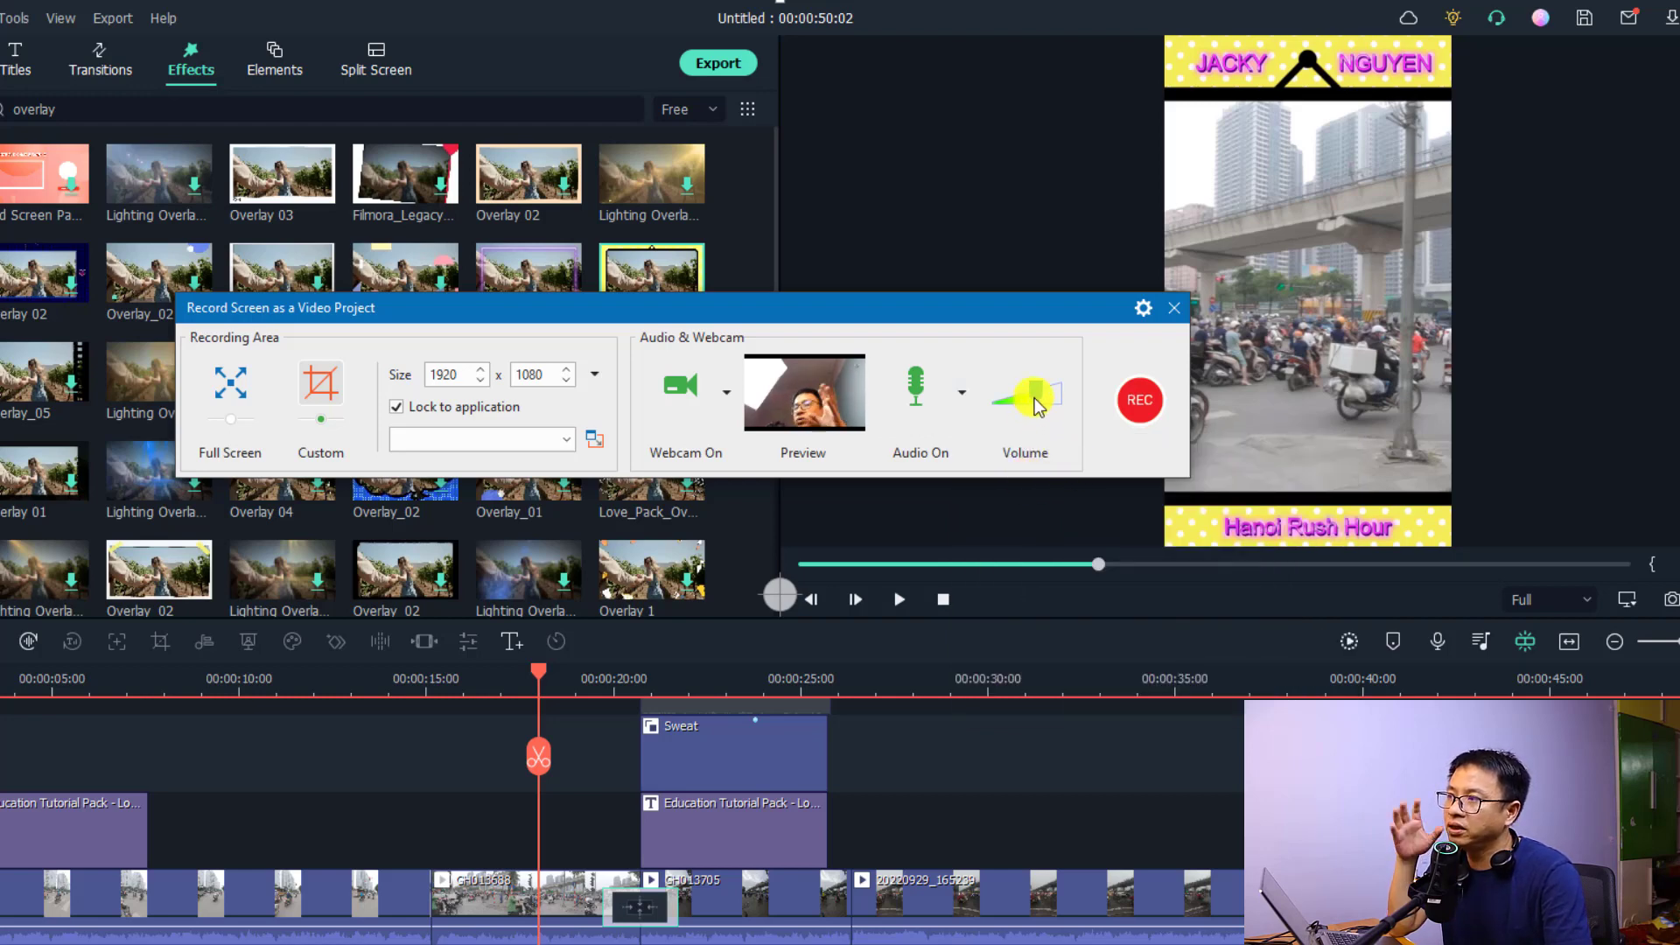
left_click_drag(1035, 407, 1041, 408)
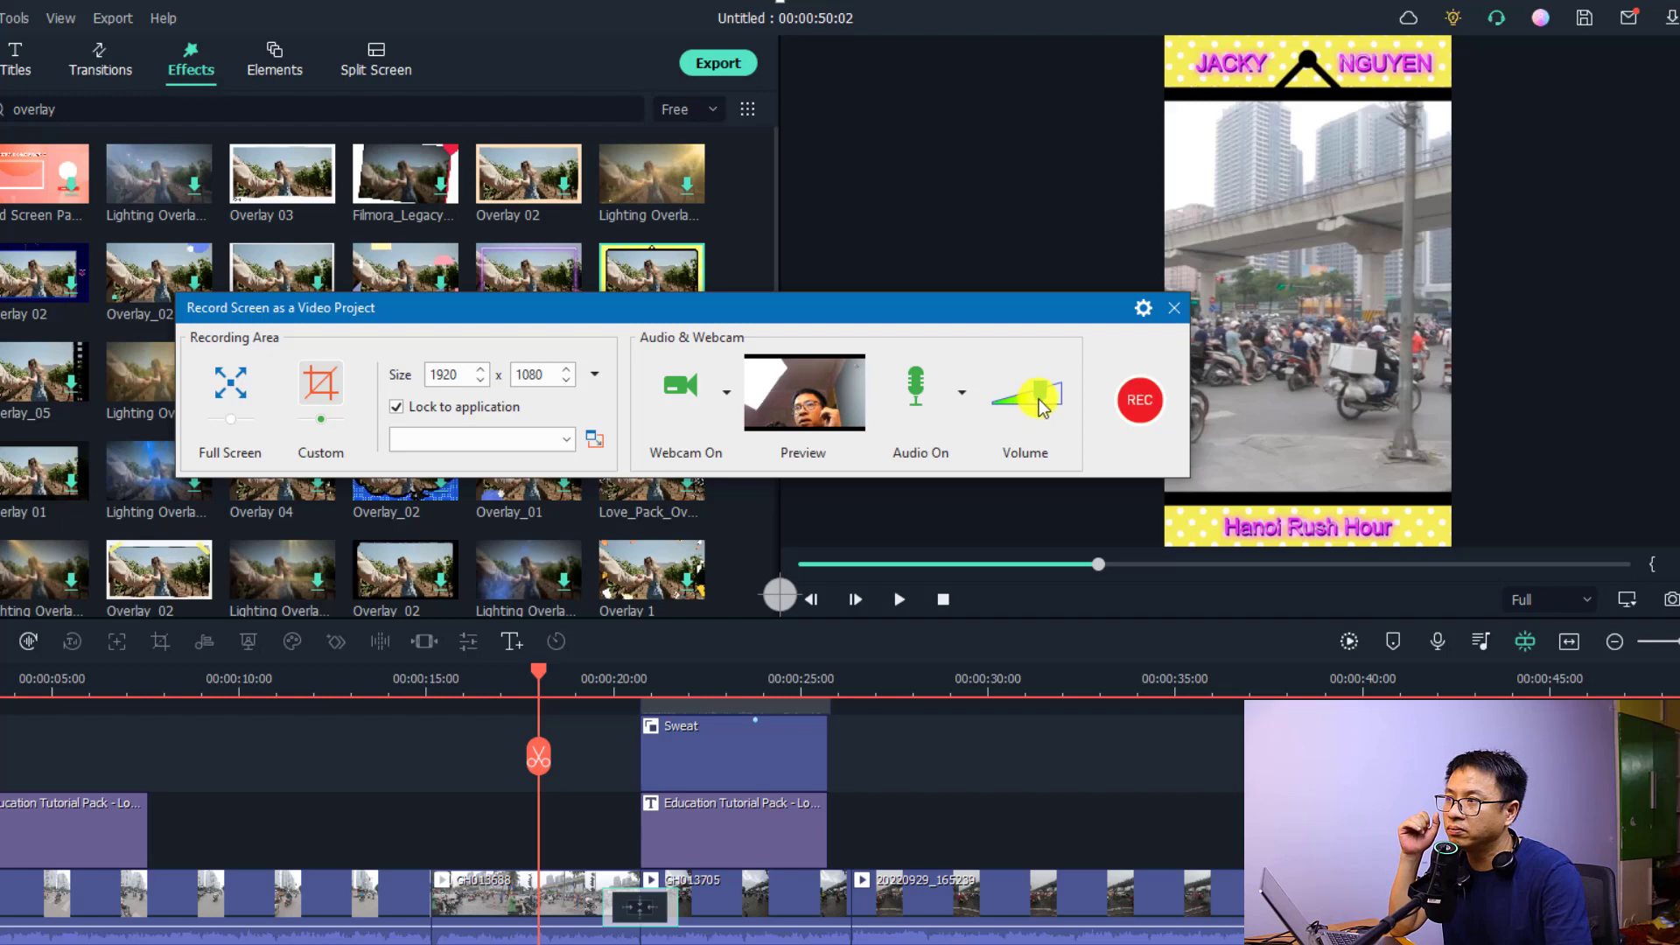
Review and save the recording settings (H.264, 30 fps, quality 90), then start recording
left_click(1143, 308)
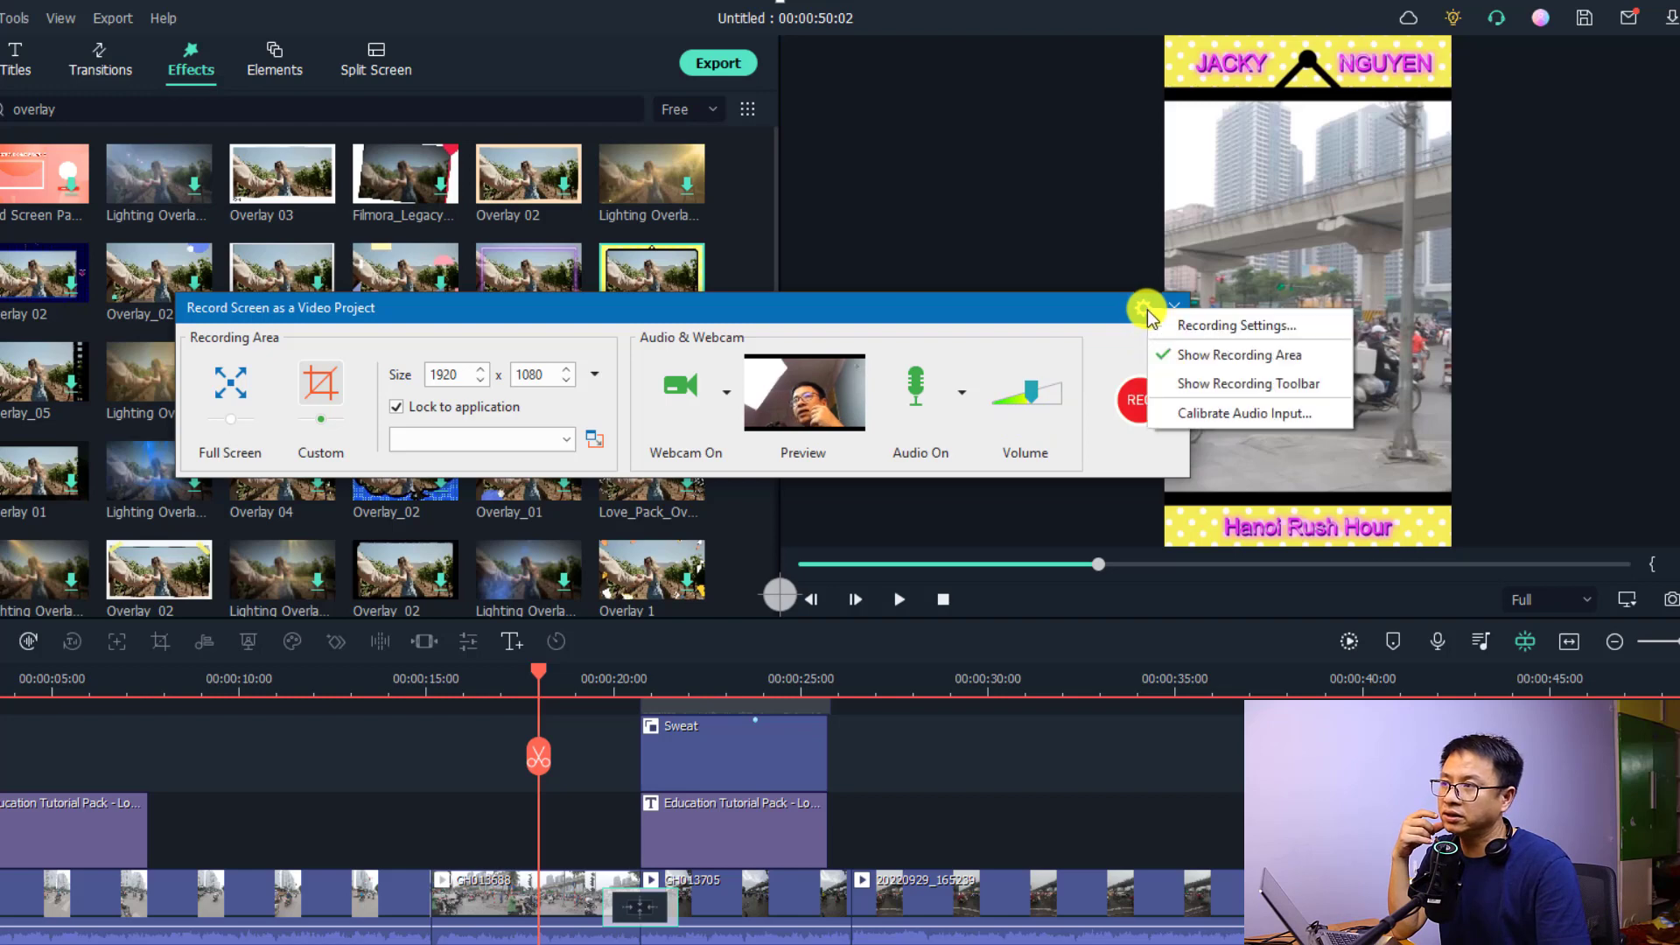
left_click(1230, 327)
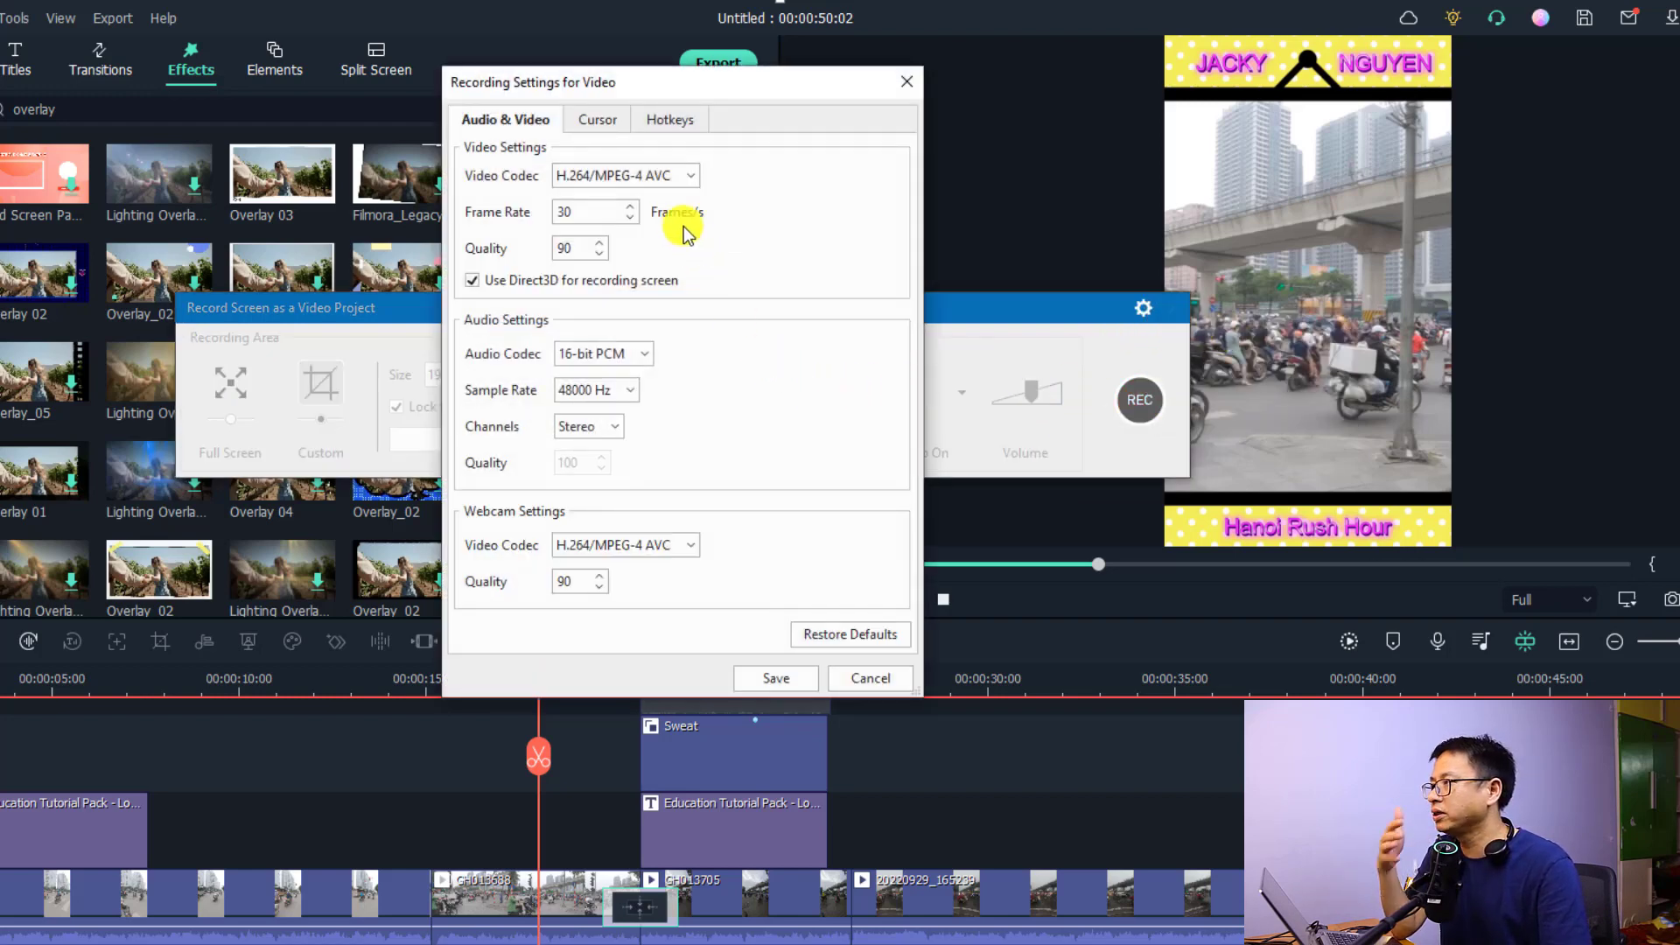
left_click(669, 122)
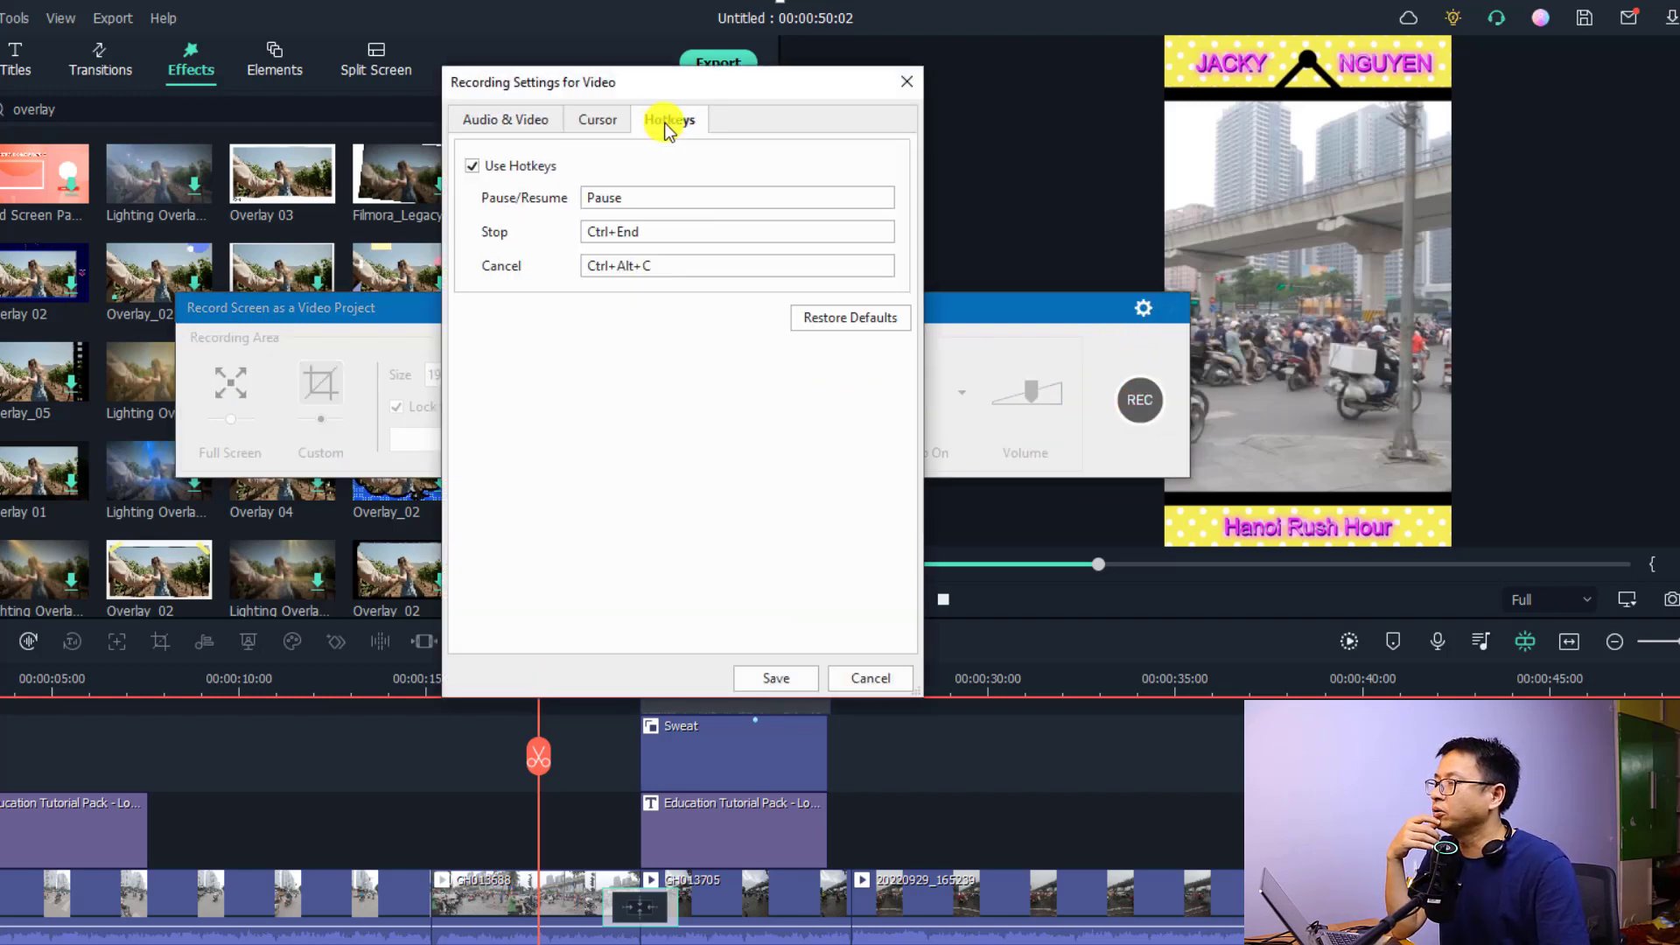
left_click(598, 122)
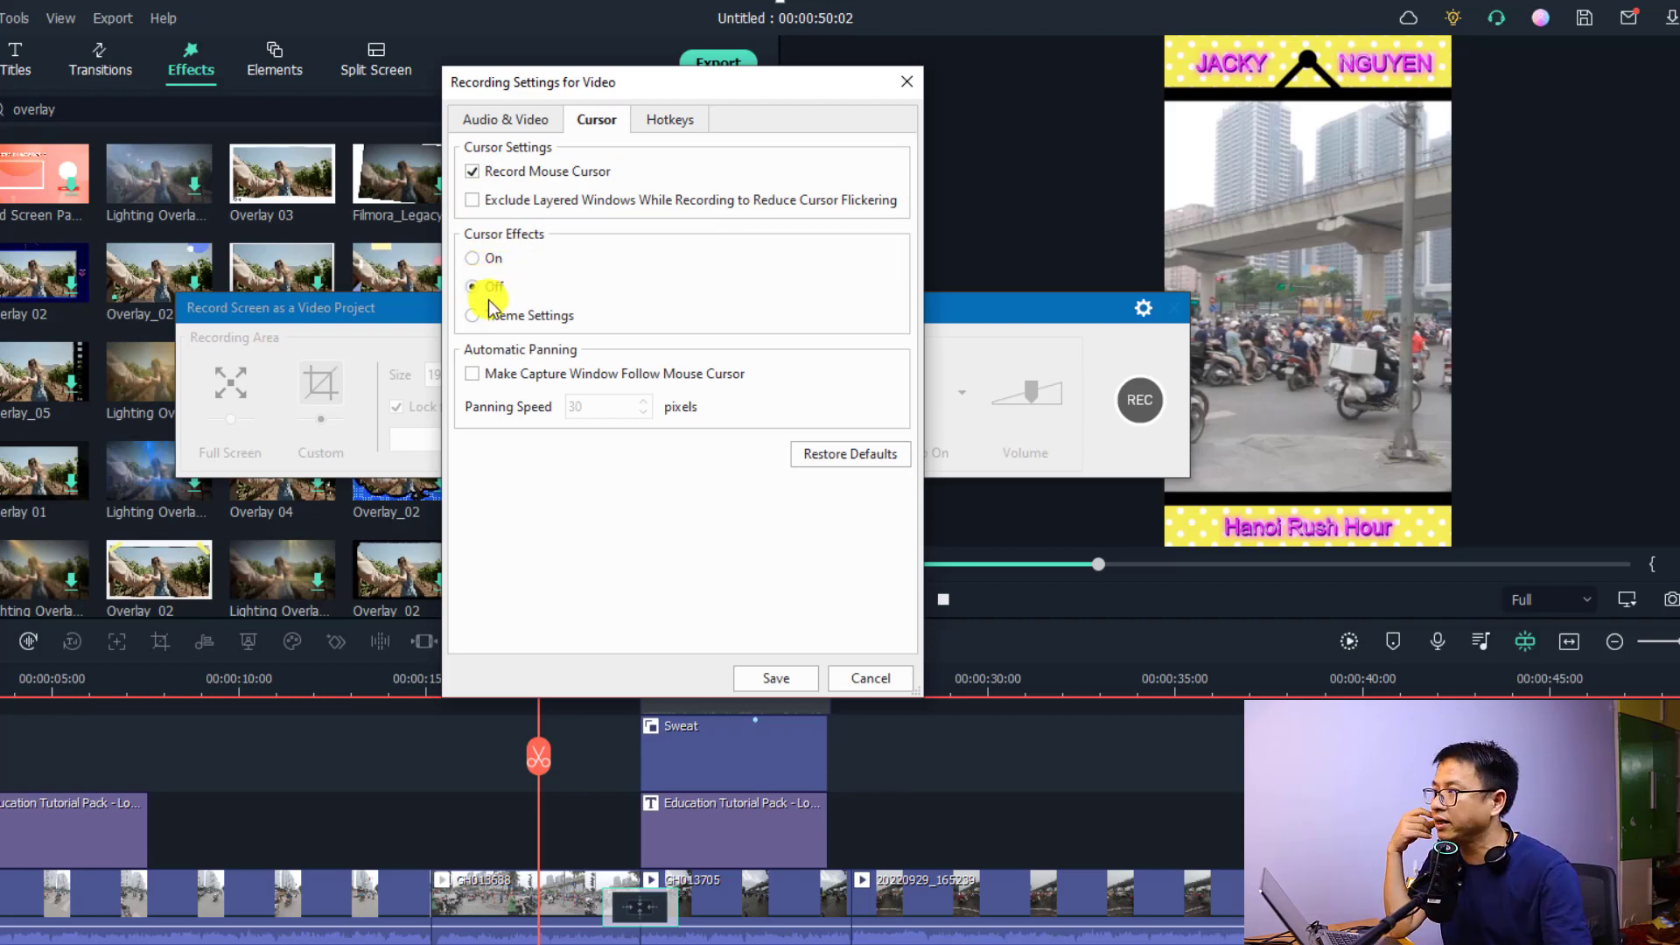
left_click(516, 117)
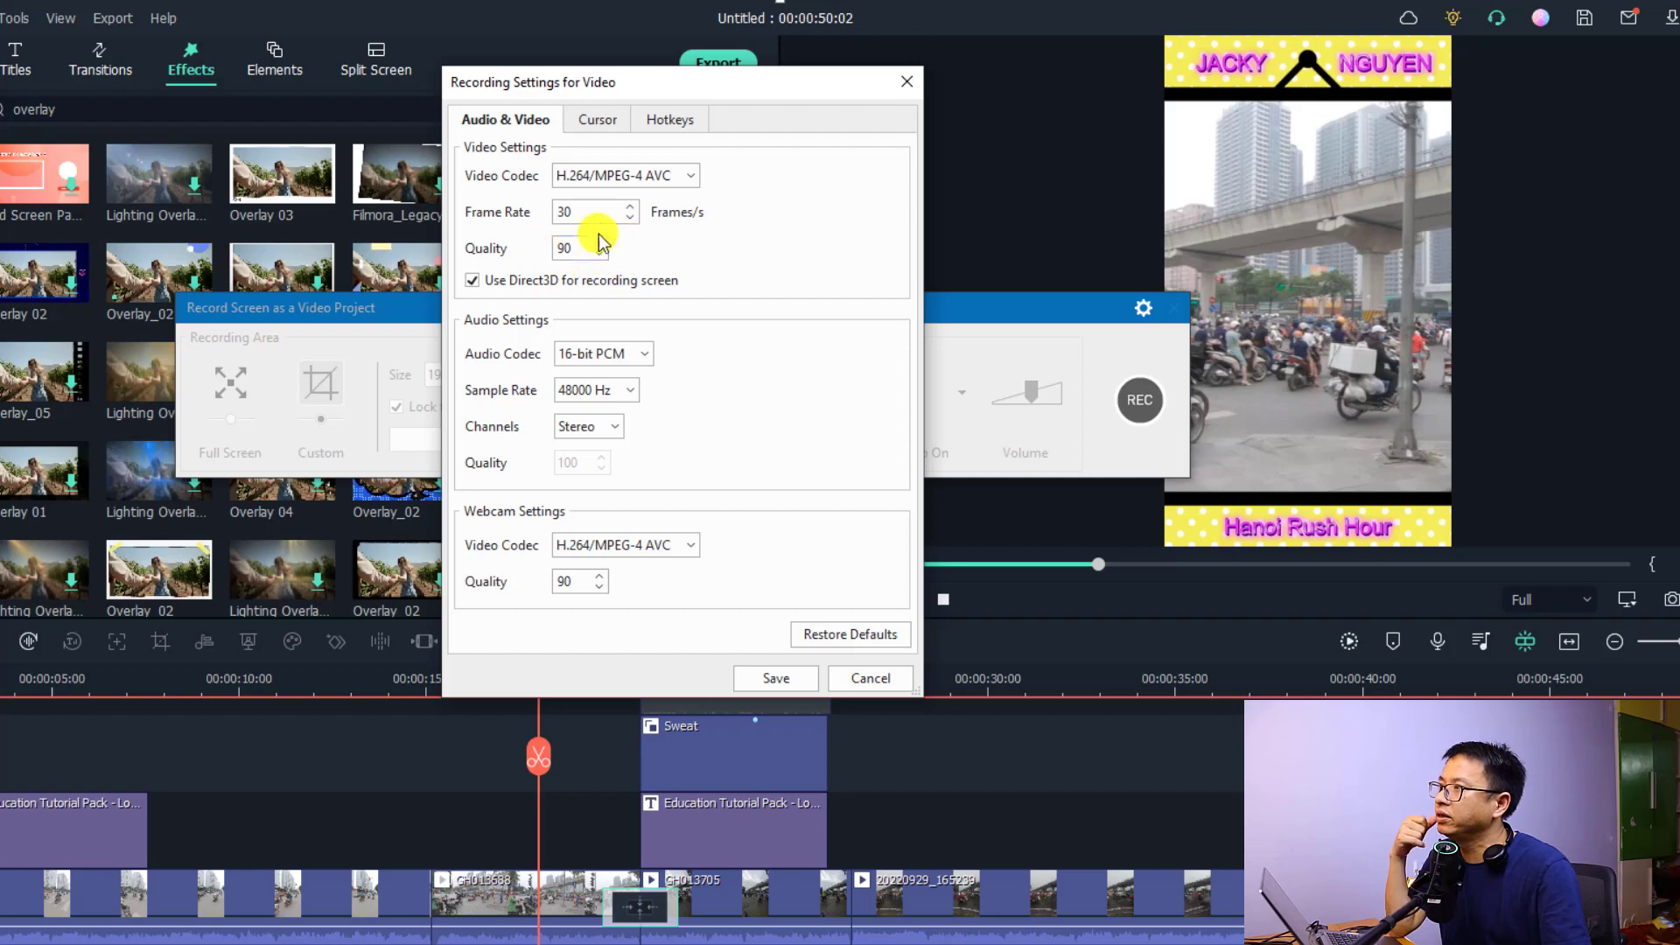
left_click(774, 676)
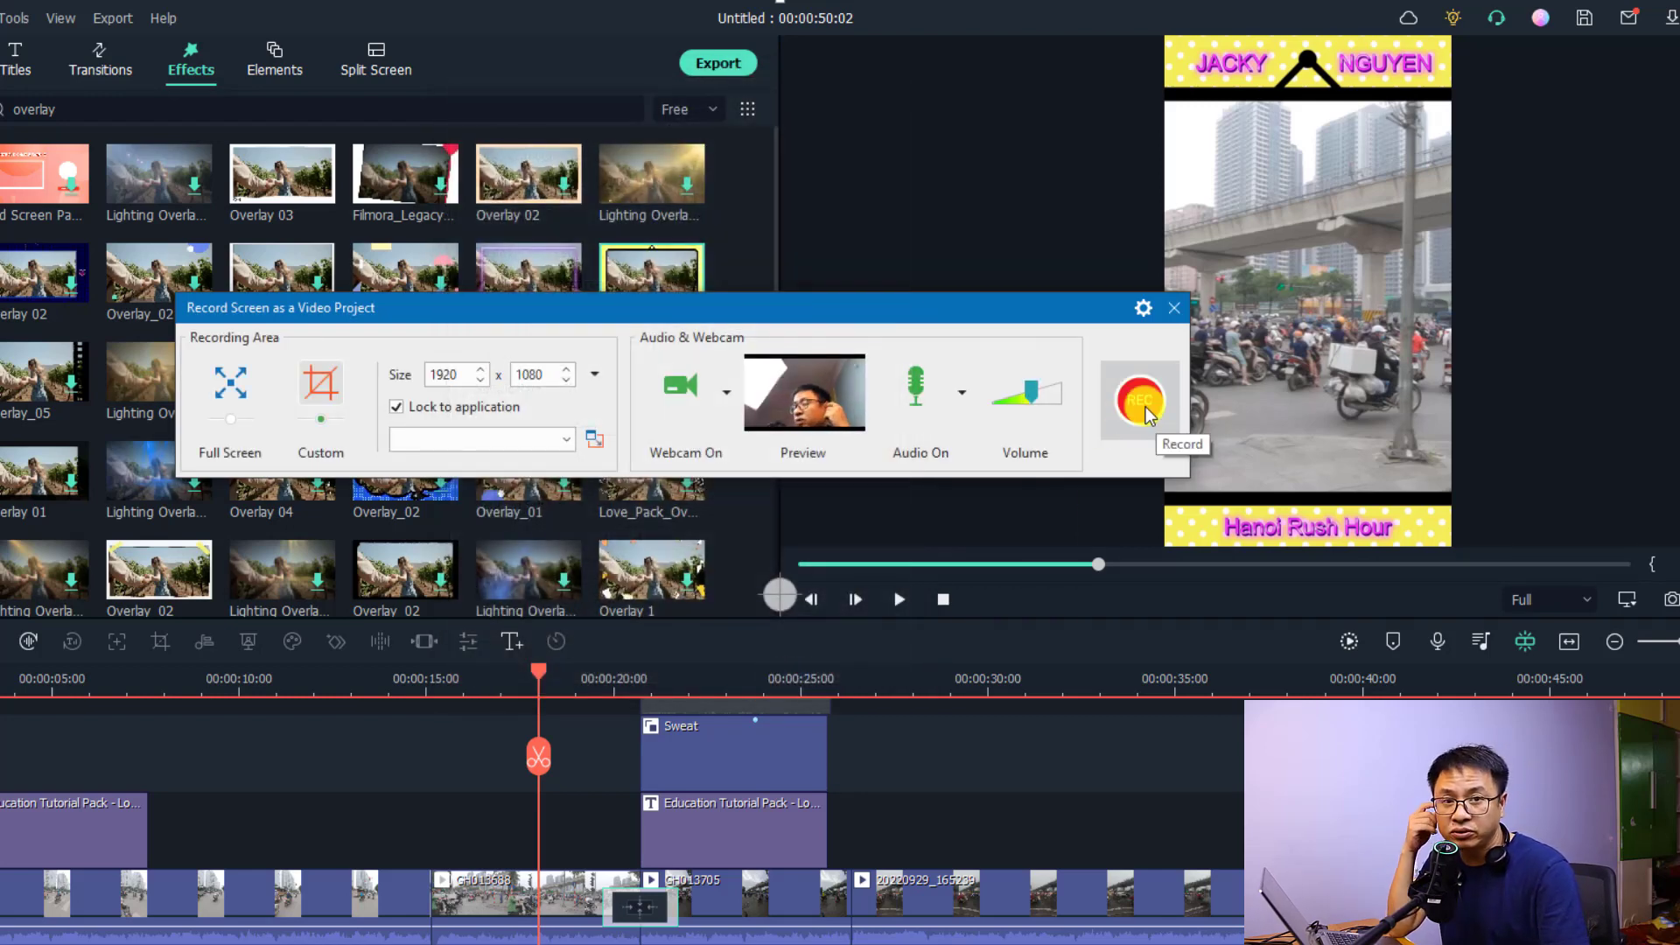
left_click(1140, 401)
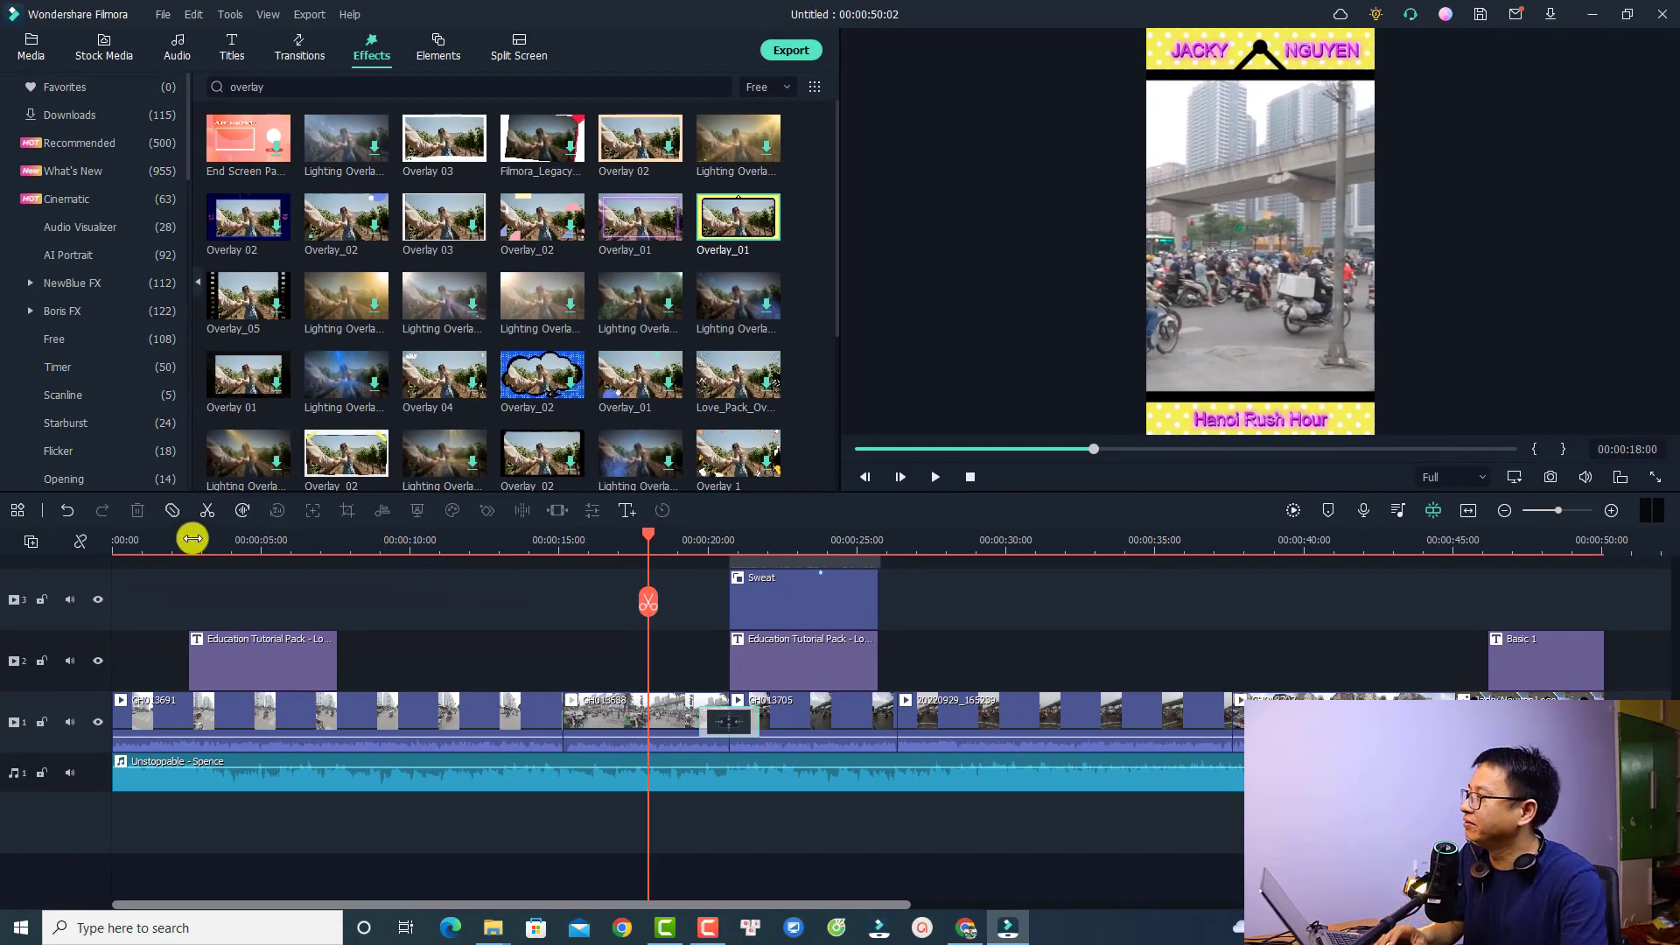
In Filmora, place Overlay_01 on track 3 near 00:00:28, then stop the screen recording
left_click(177, 540)
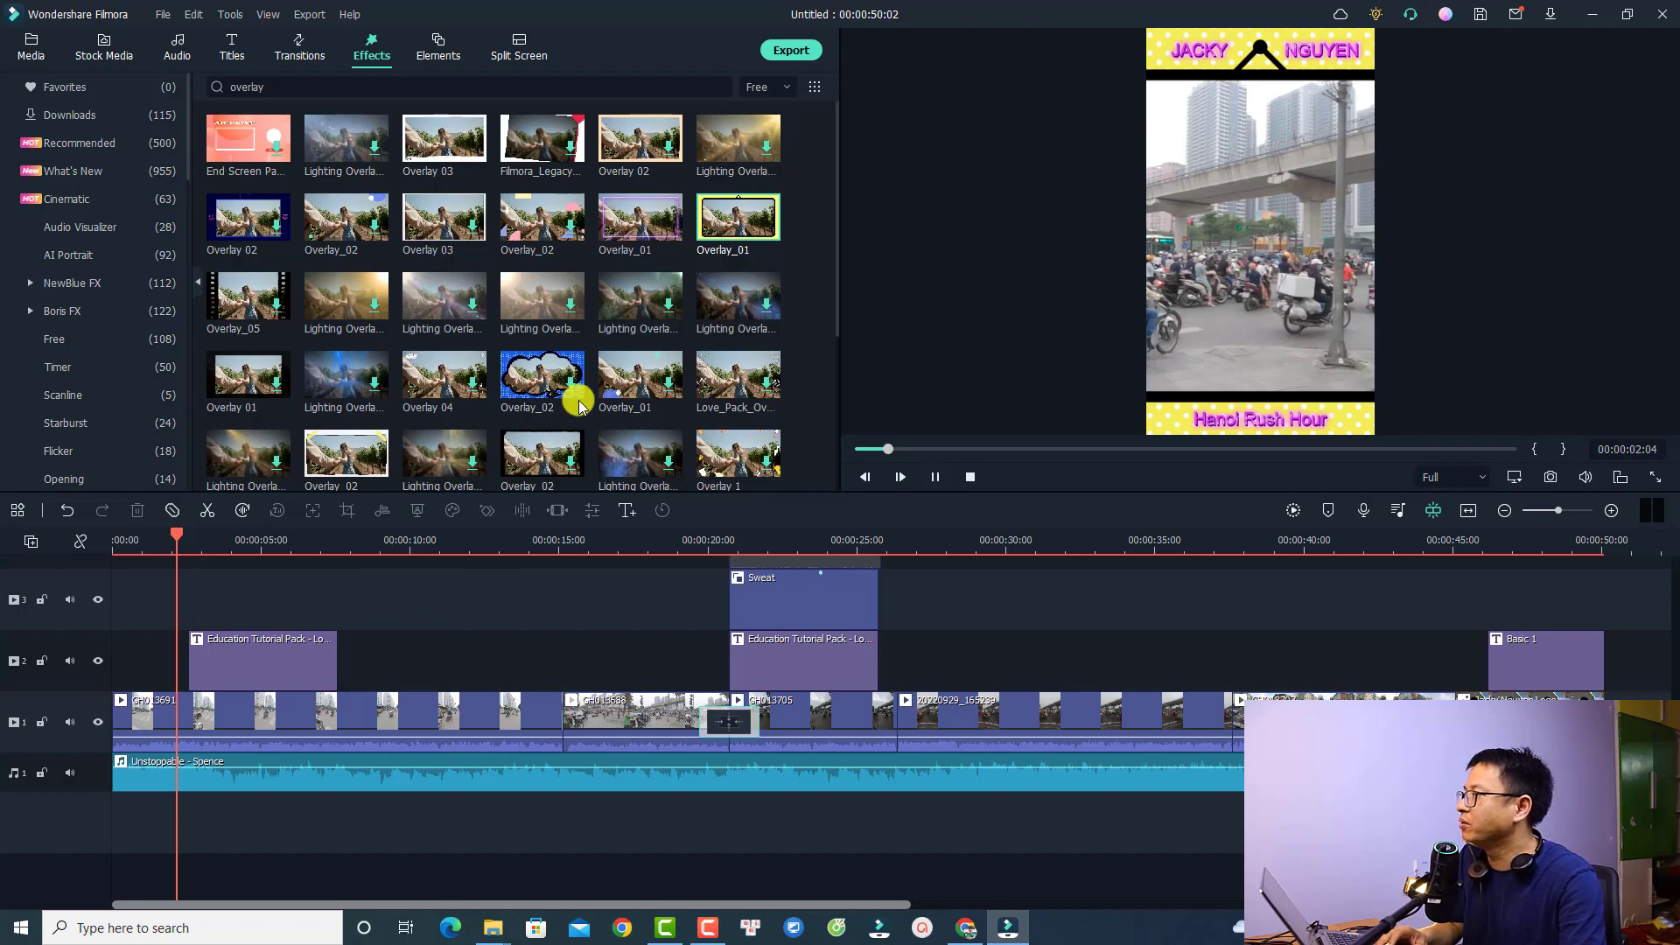
key("space")
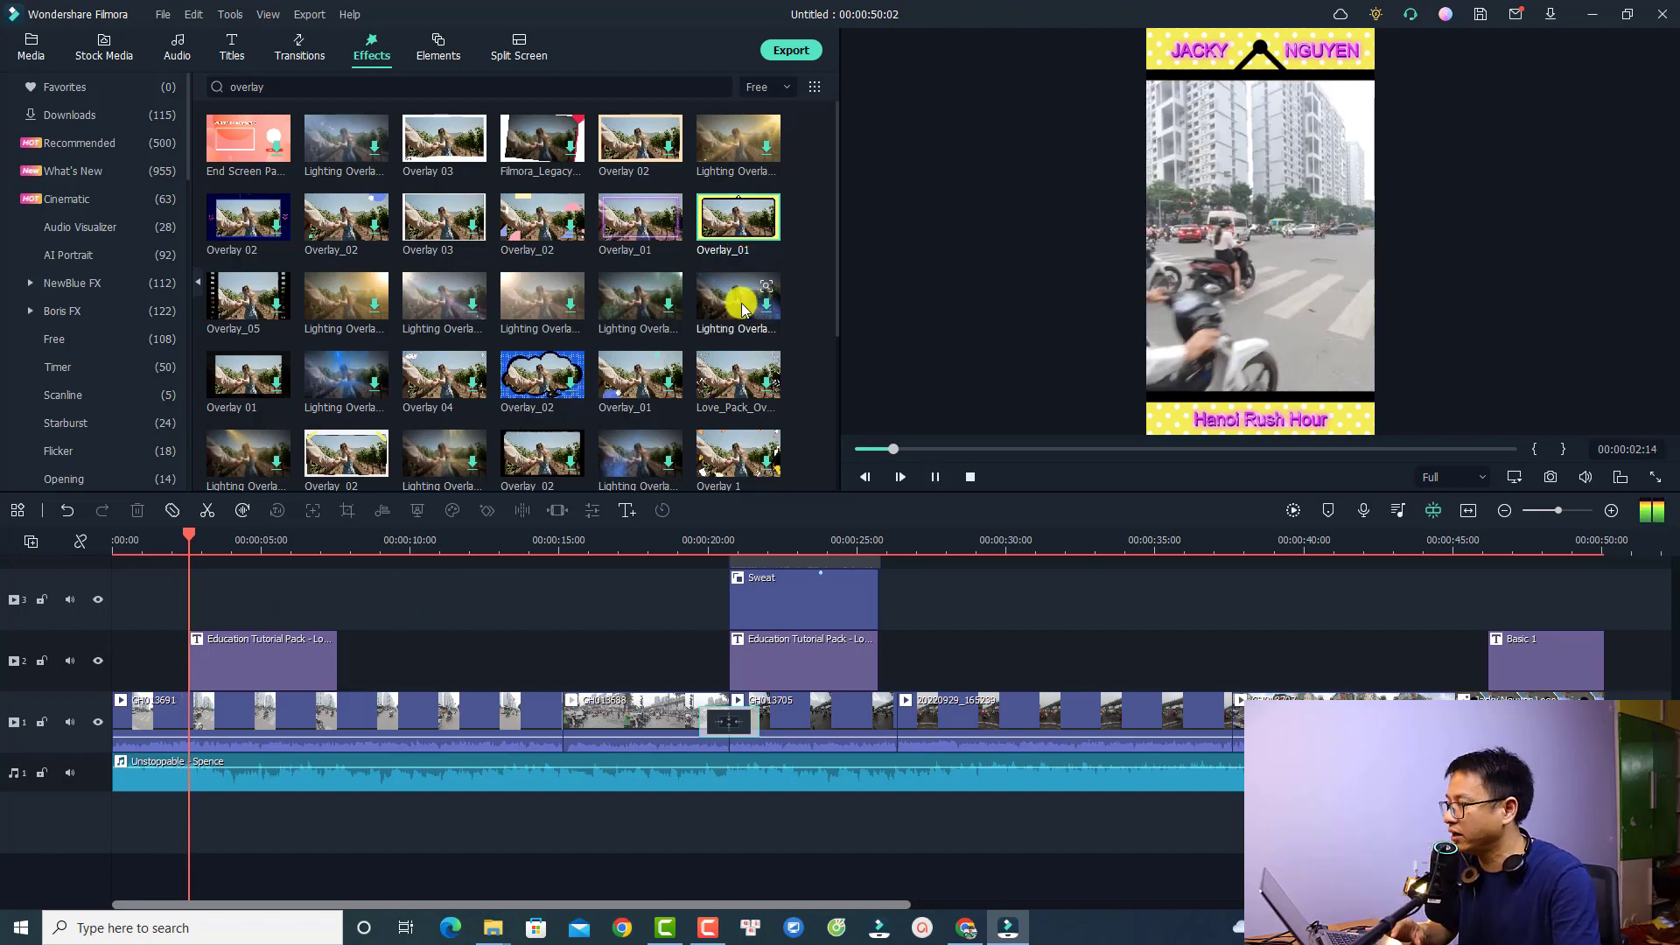
left_click(731, 223)
left_click_drag(716, 229, 939, 577)
left_click(991, 537)
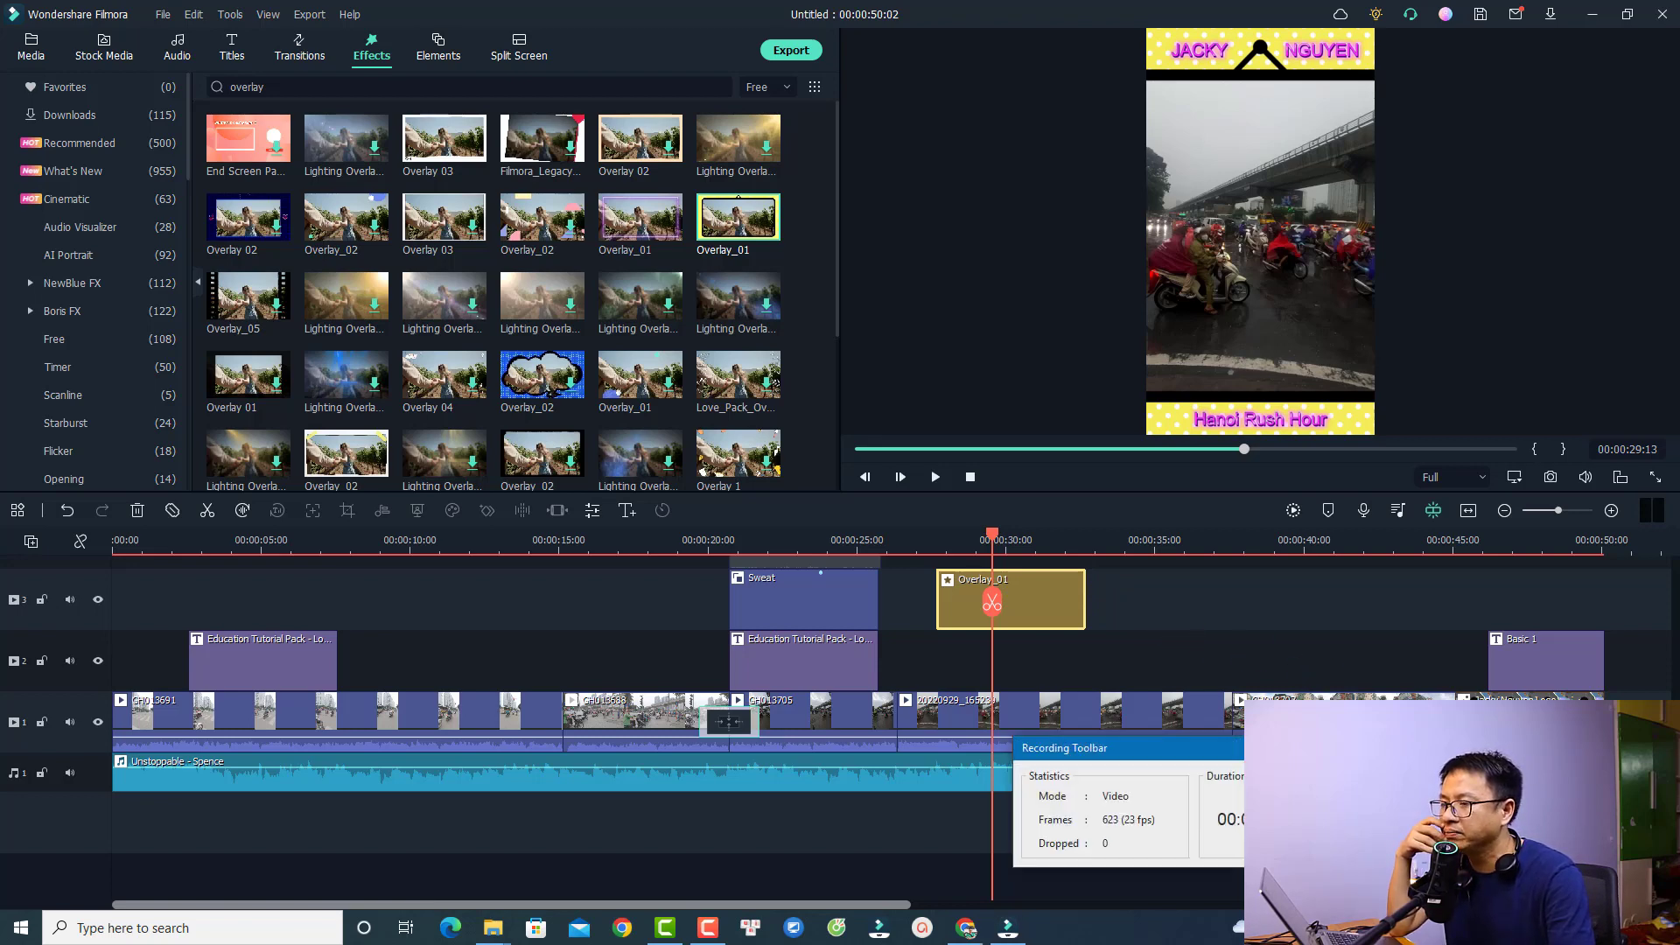
key("End")
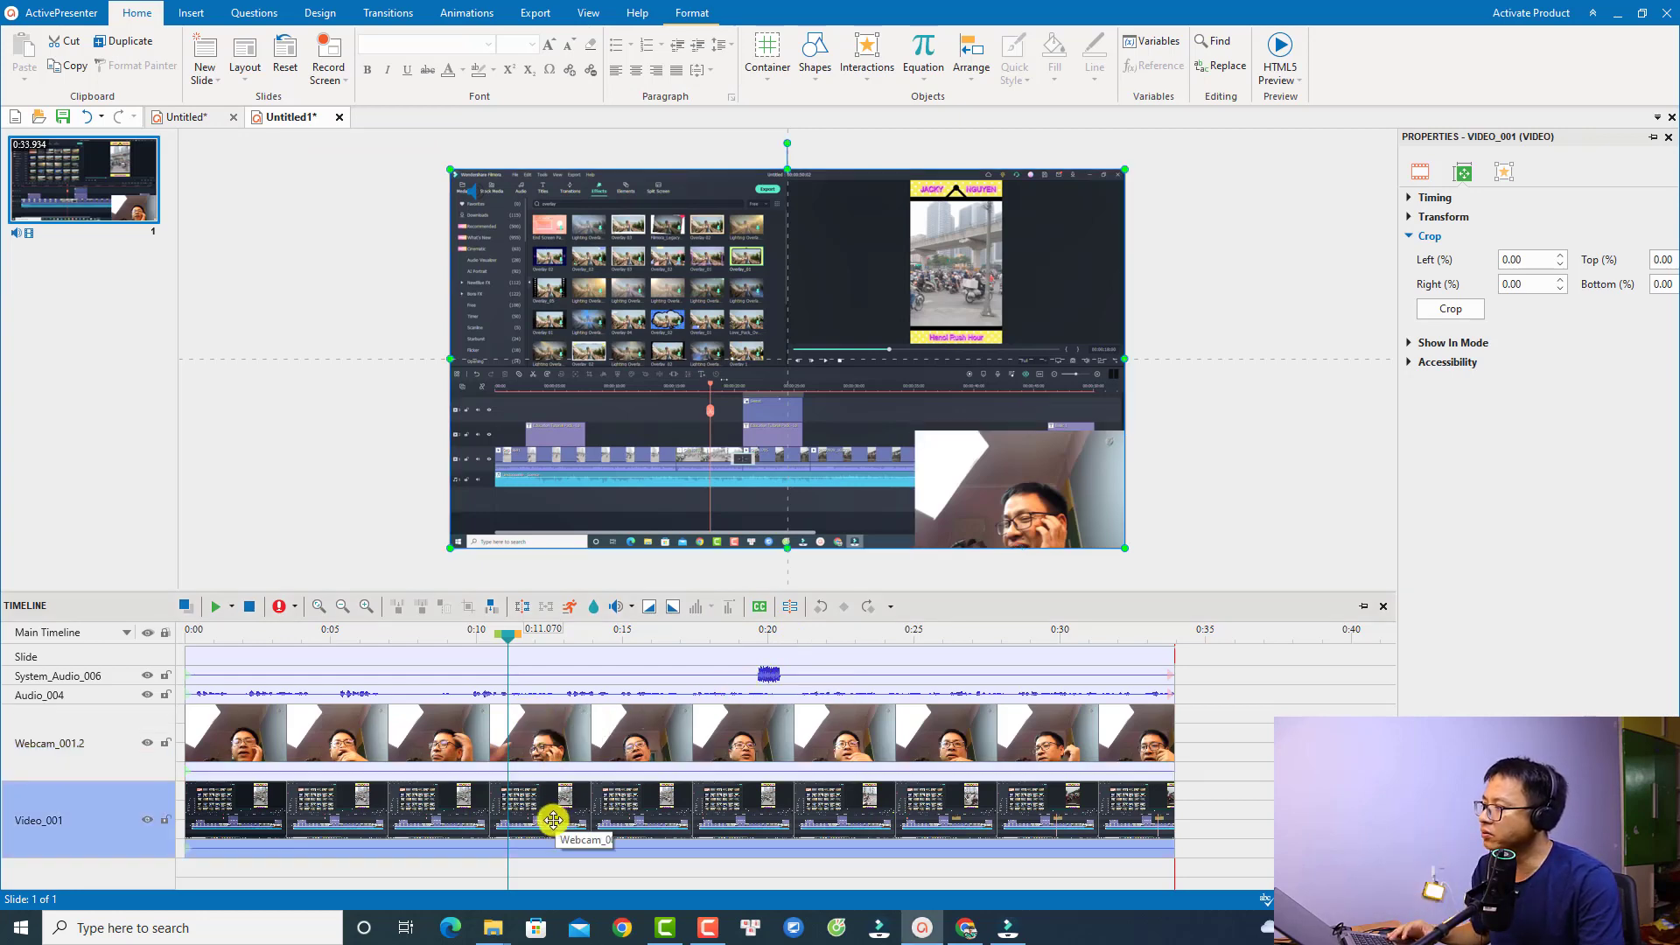
Move the Webcam_001.2 video to the slide's top-right corner and select the audio tracks
left_click(551, 747)
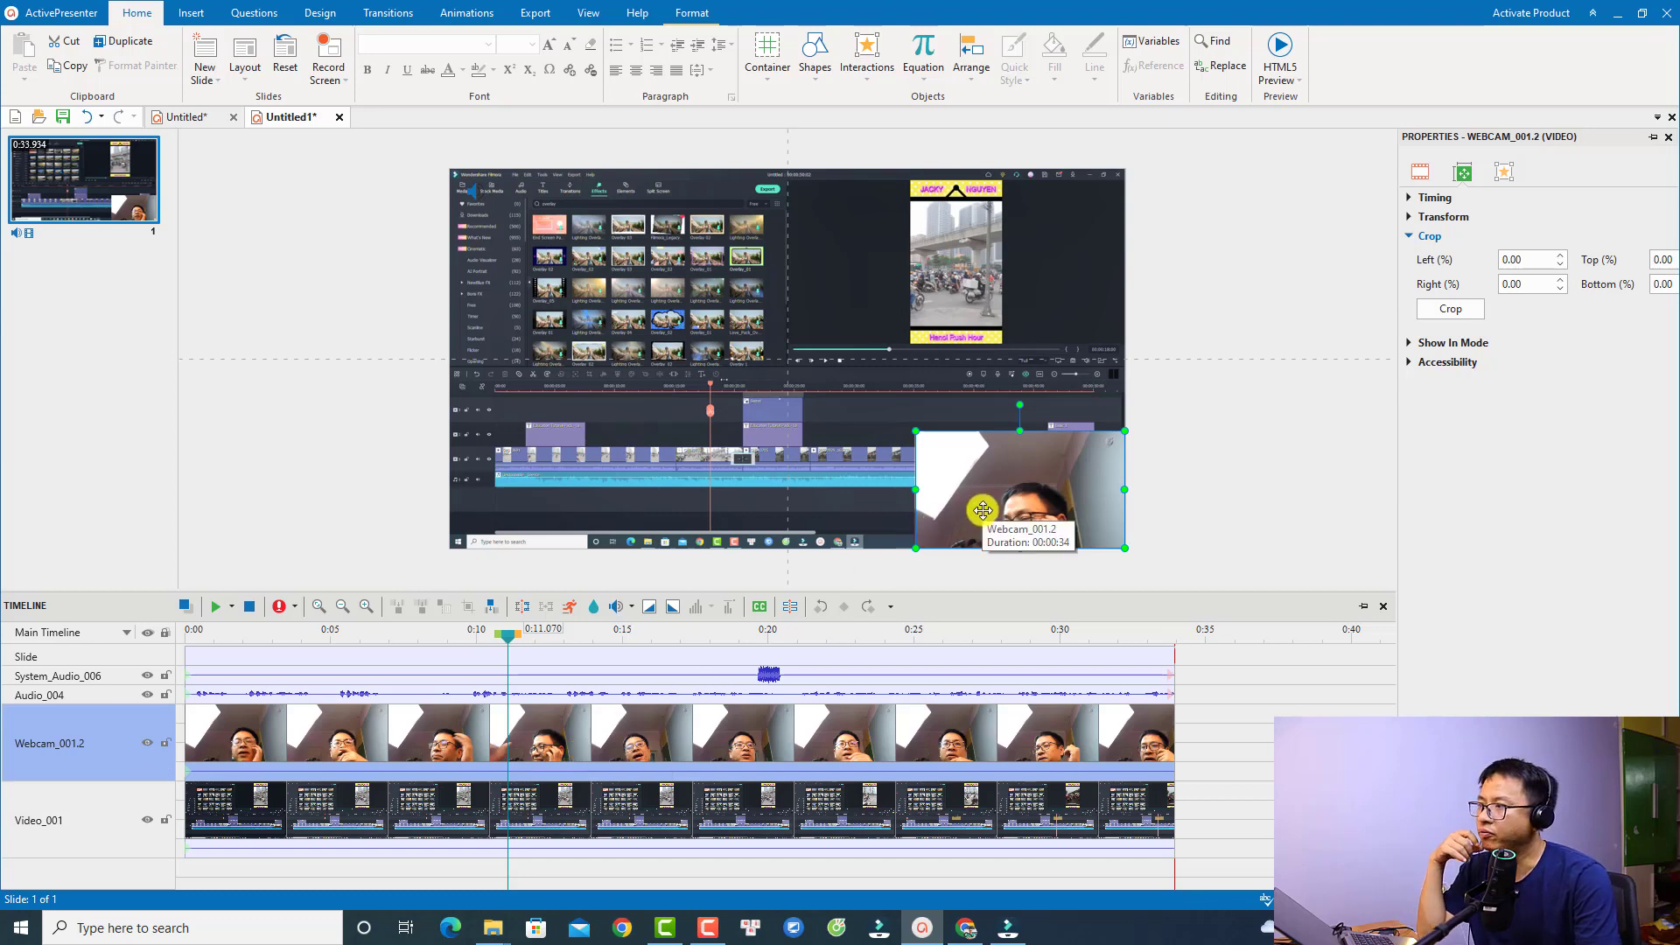
left_click_drag(981, 510, 600, 229)
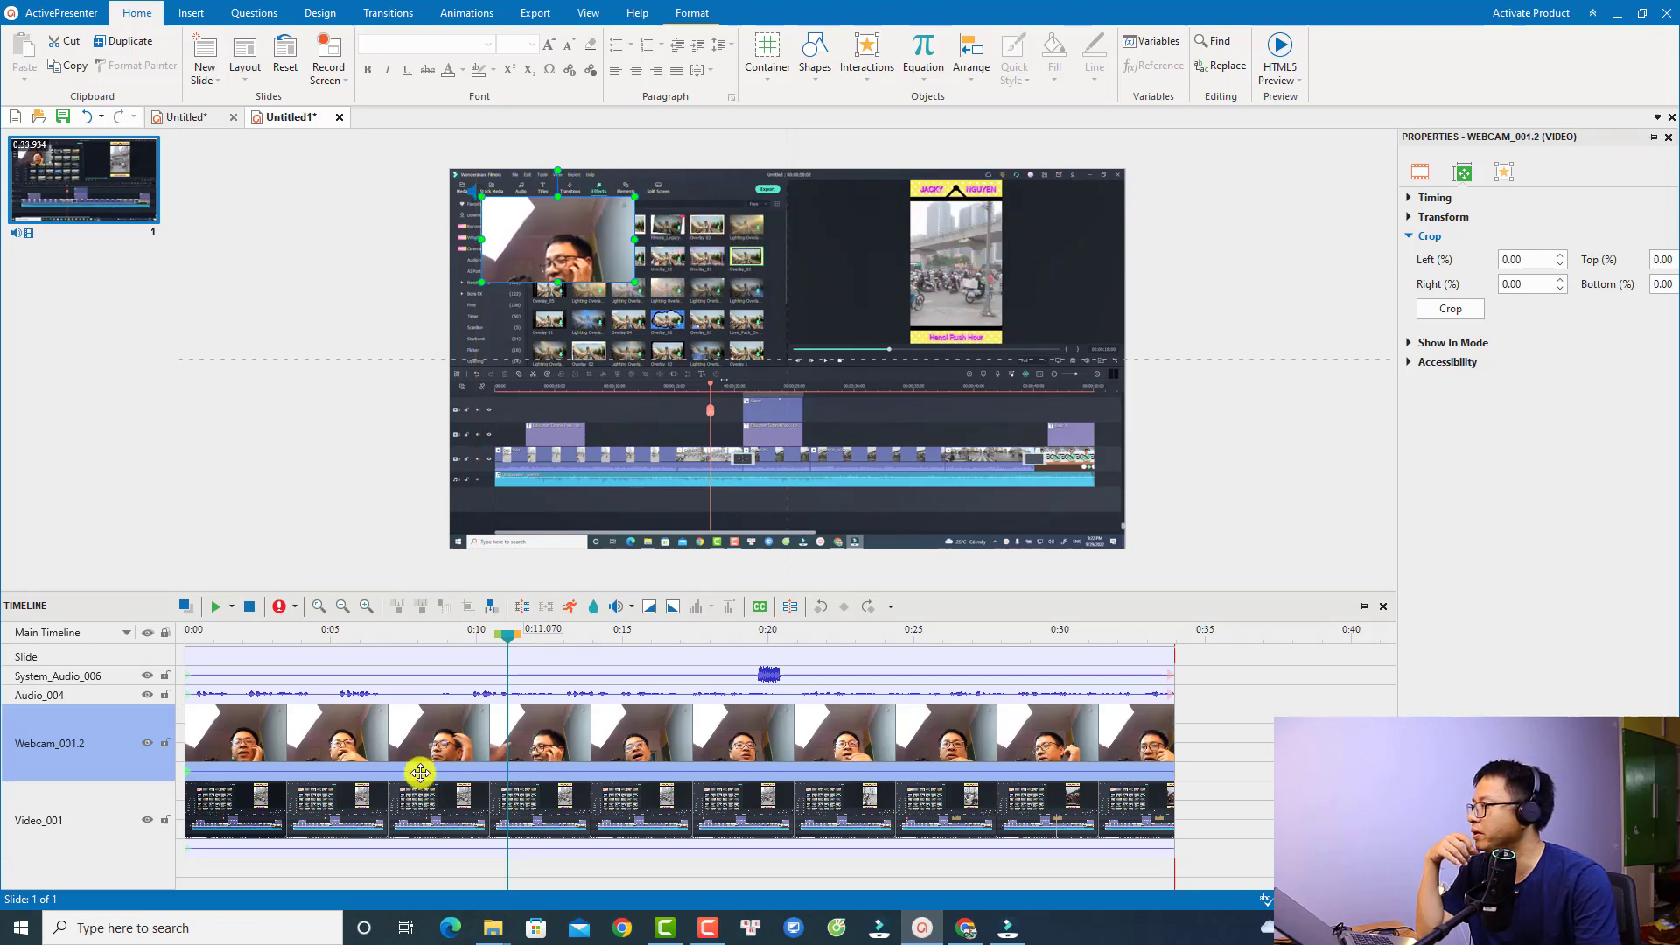
left_click(400, 694)
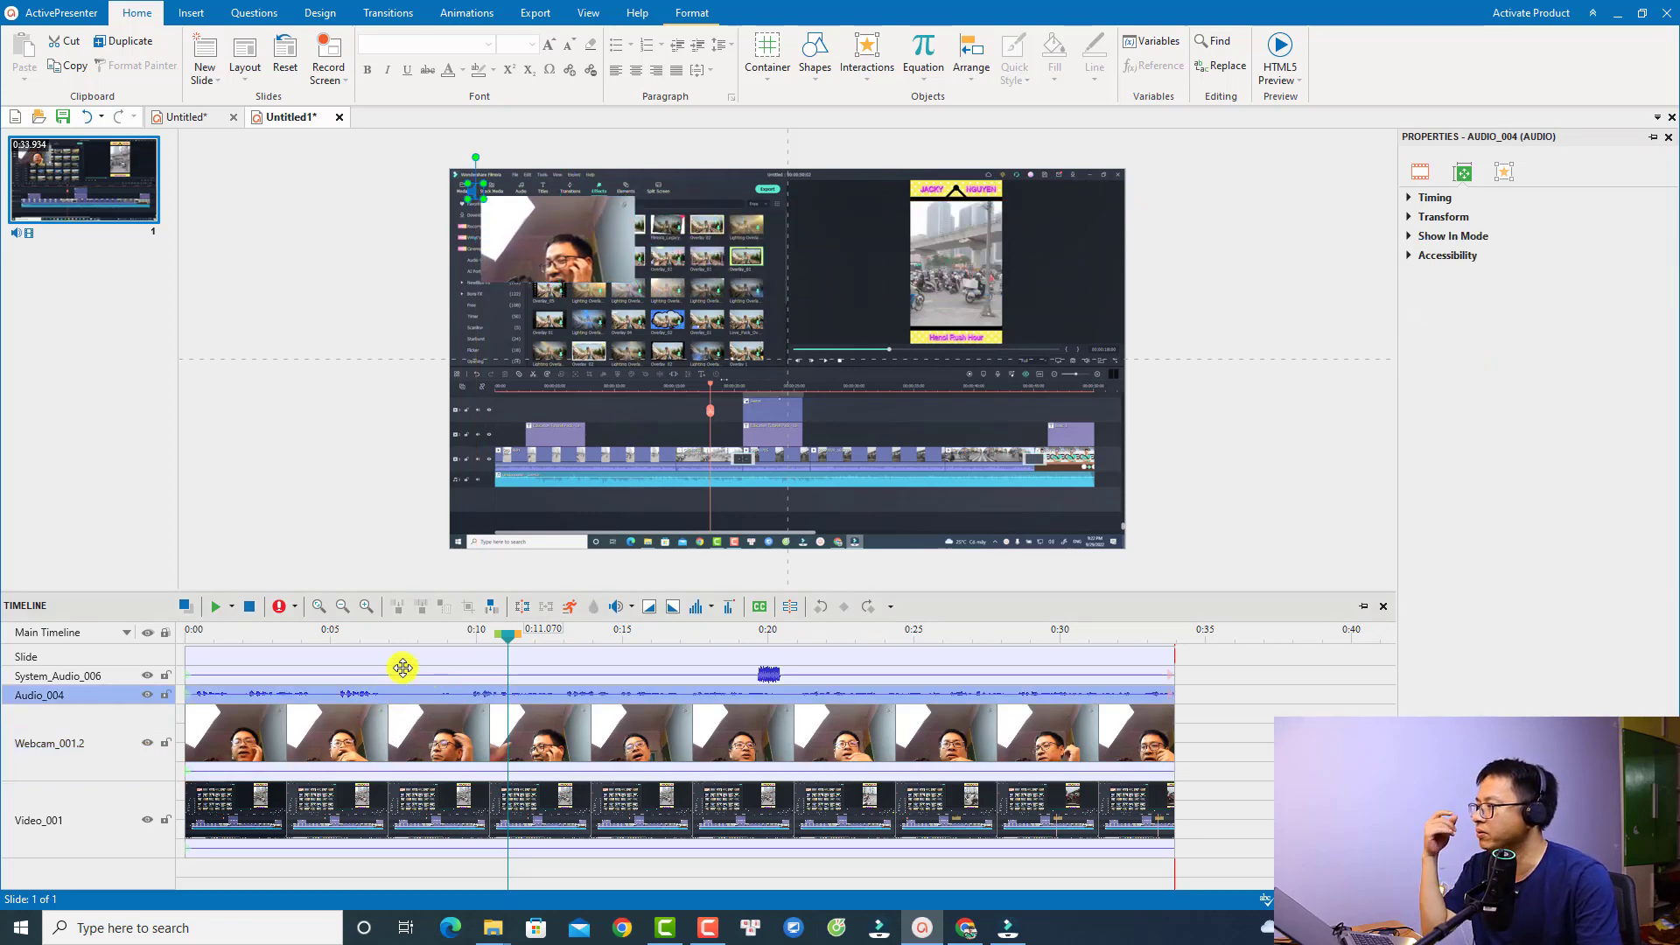
left_click(734, 681)
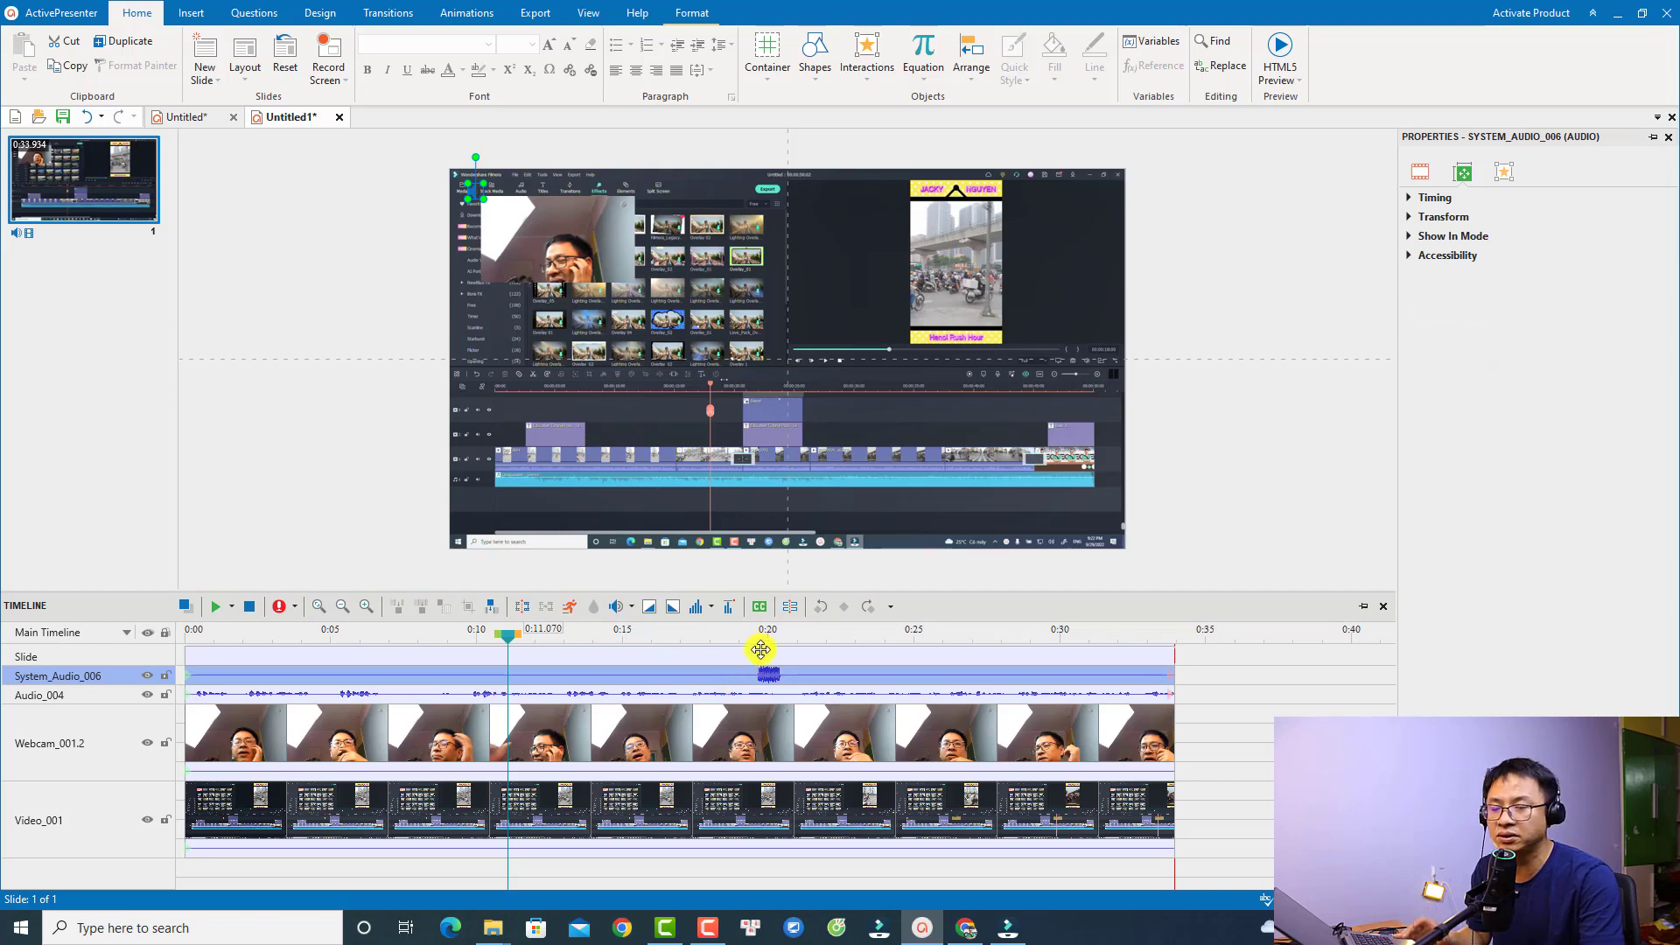
Play the project back from about the 0:22 mark
left_click(847, 630)
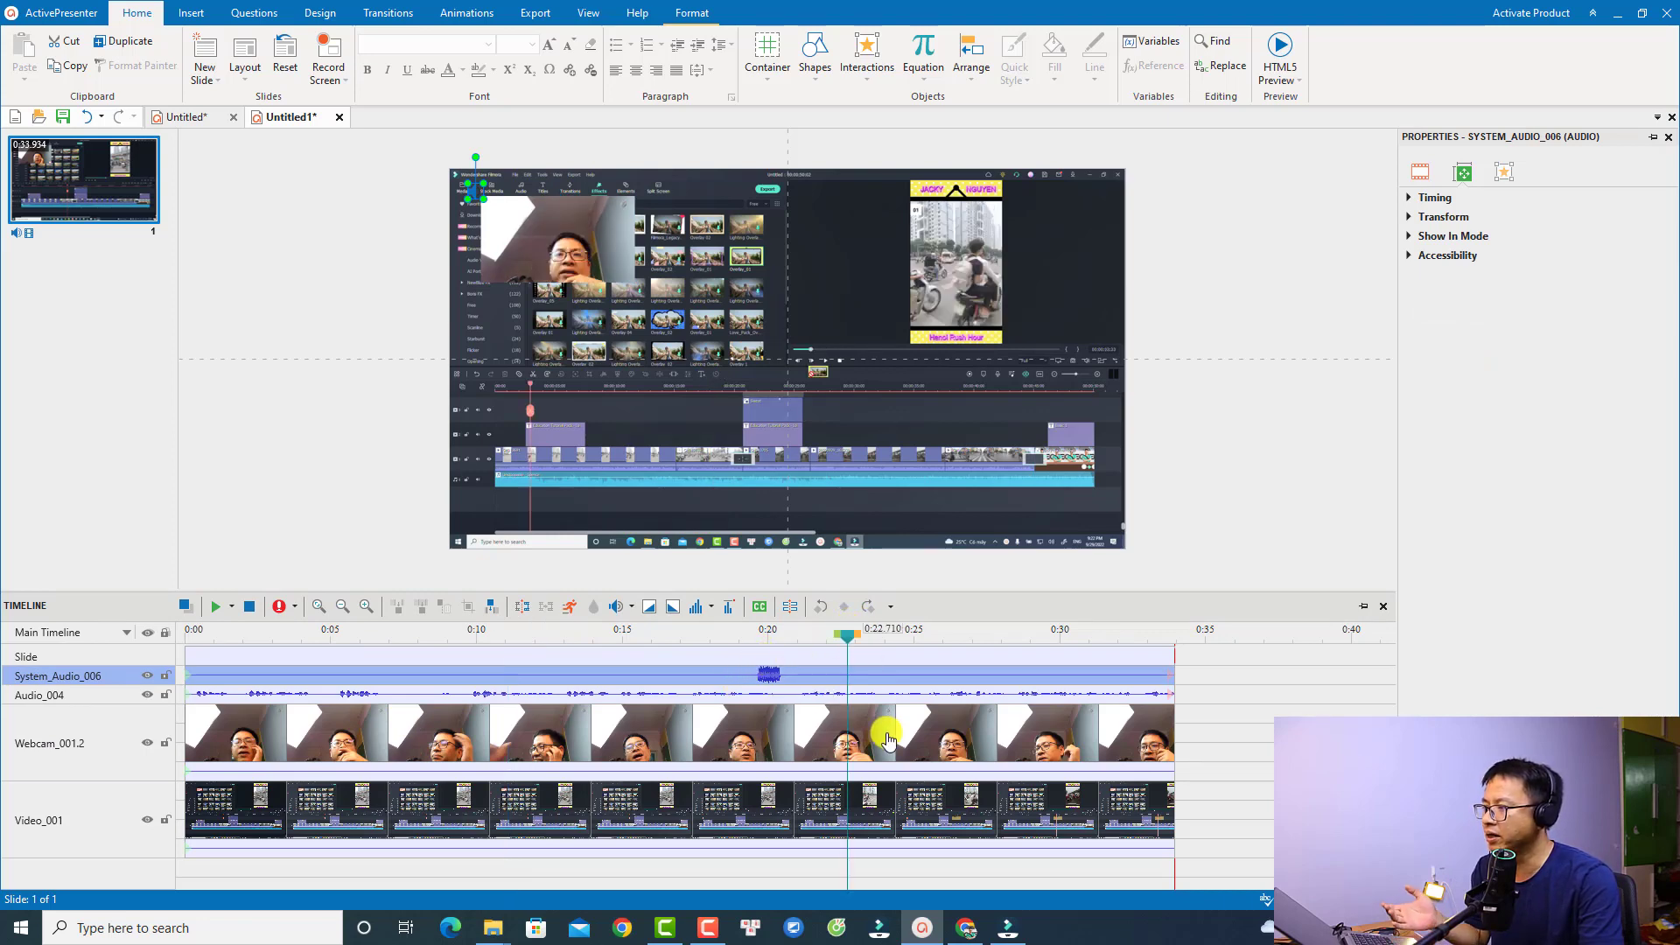
key("Escape")
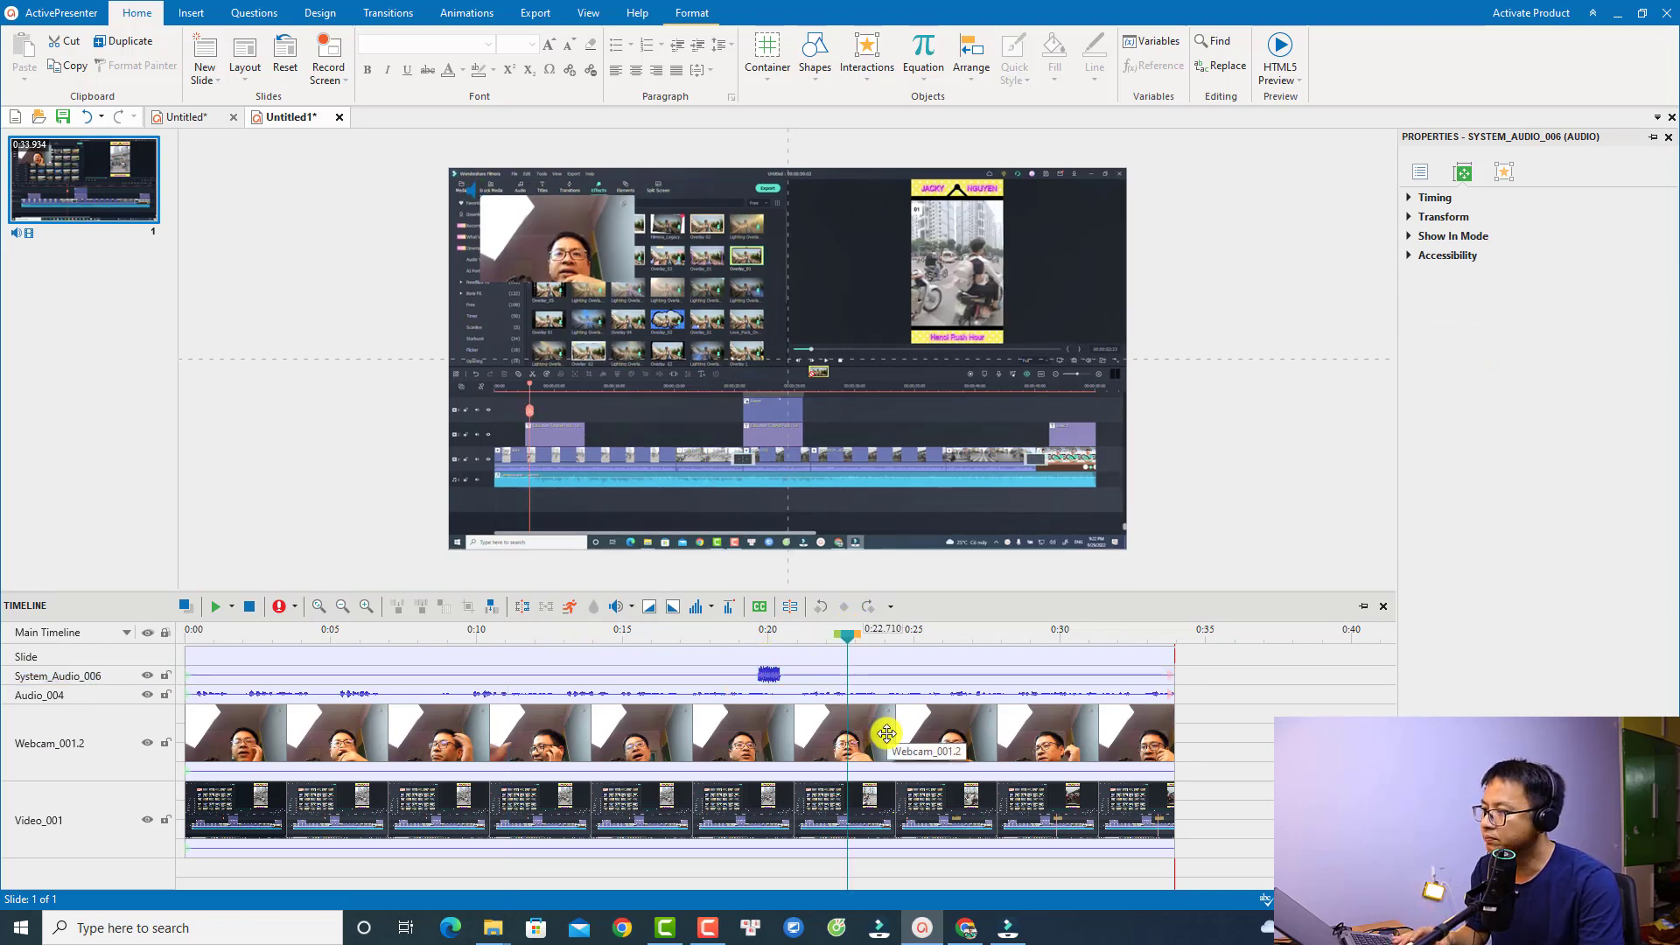
key("space")
key("space")
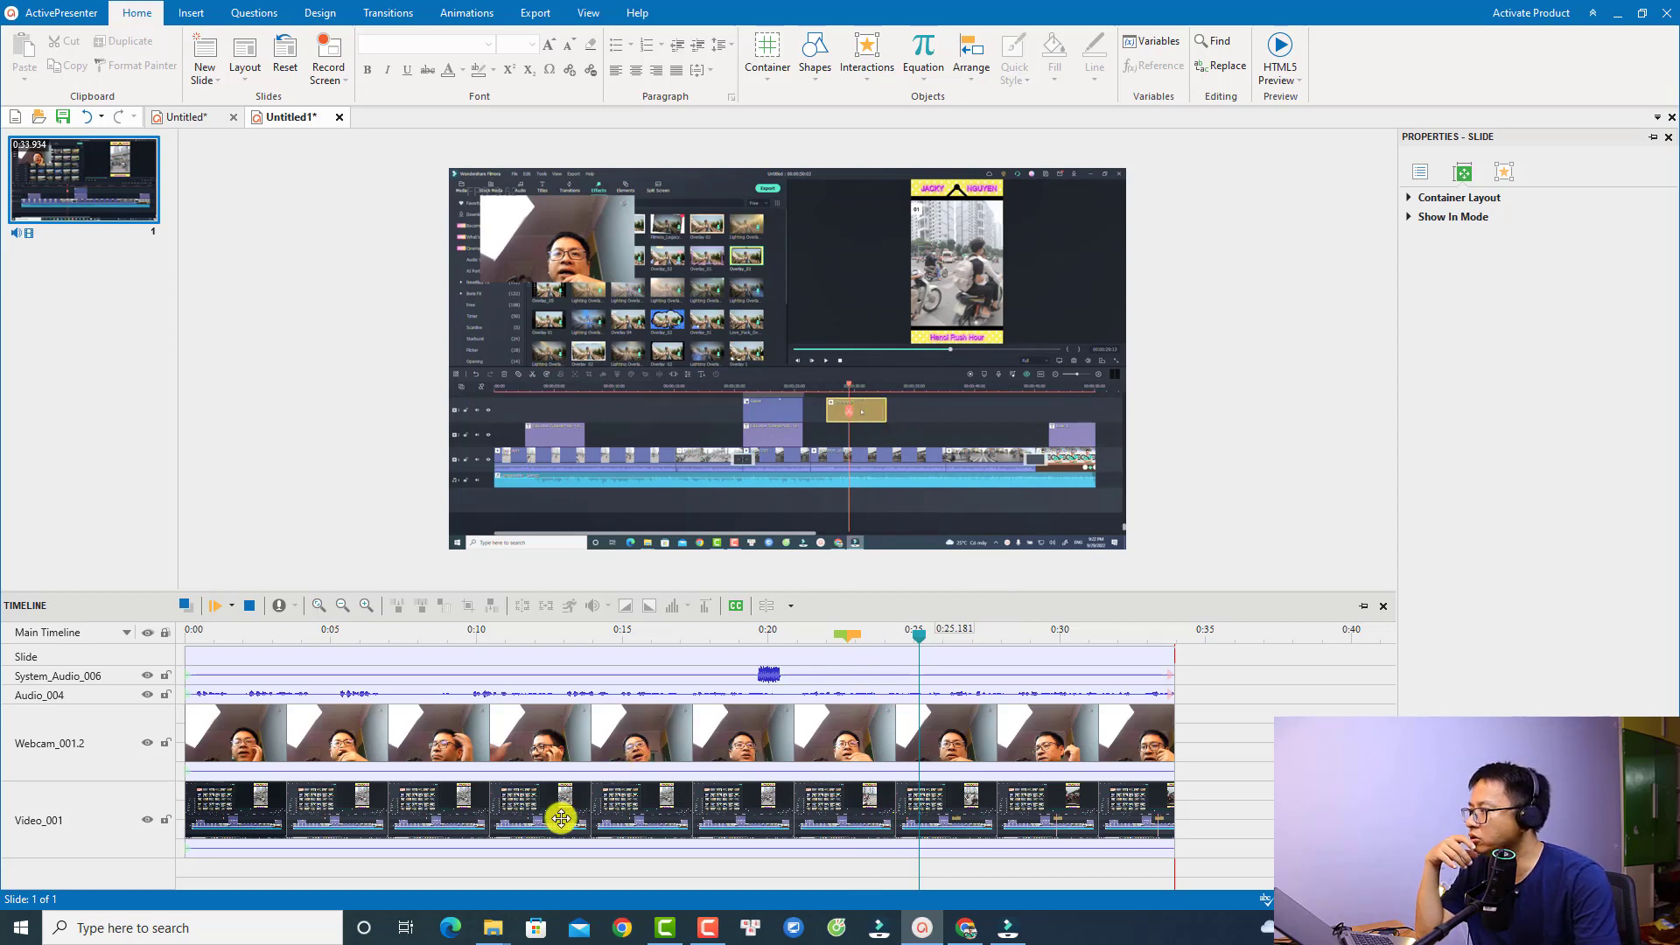
Give Video_001 a yellow circle cursor highlight at size 16 and full opacity
left_click(469, 831)
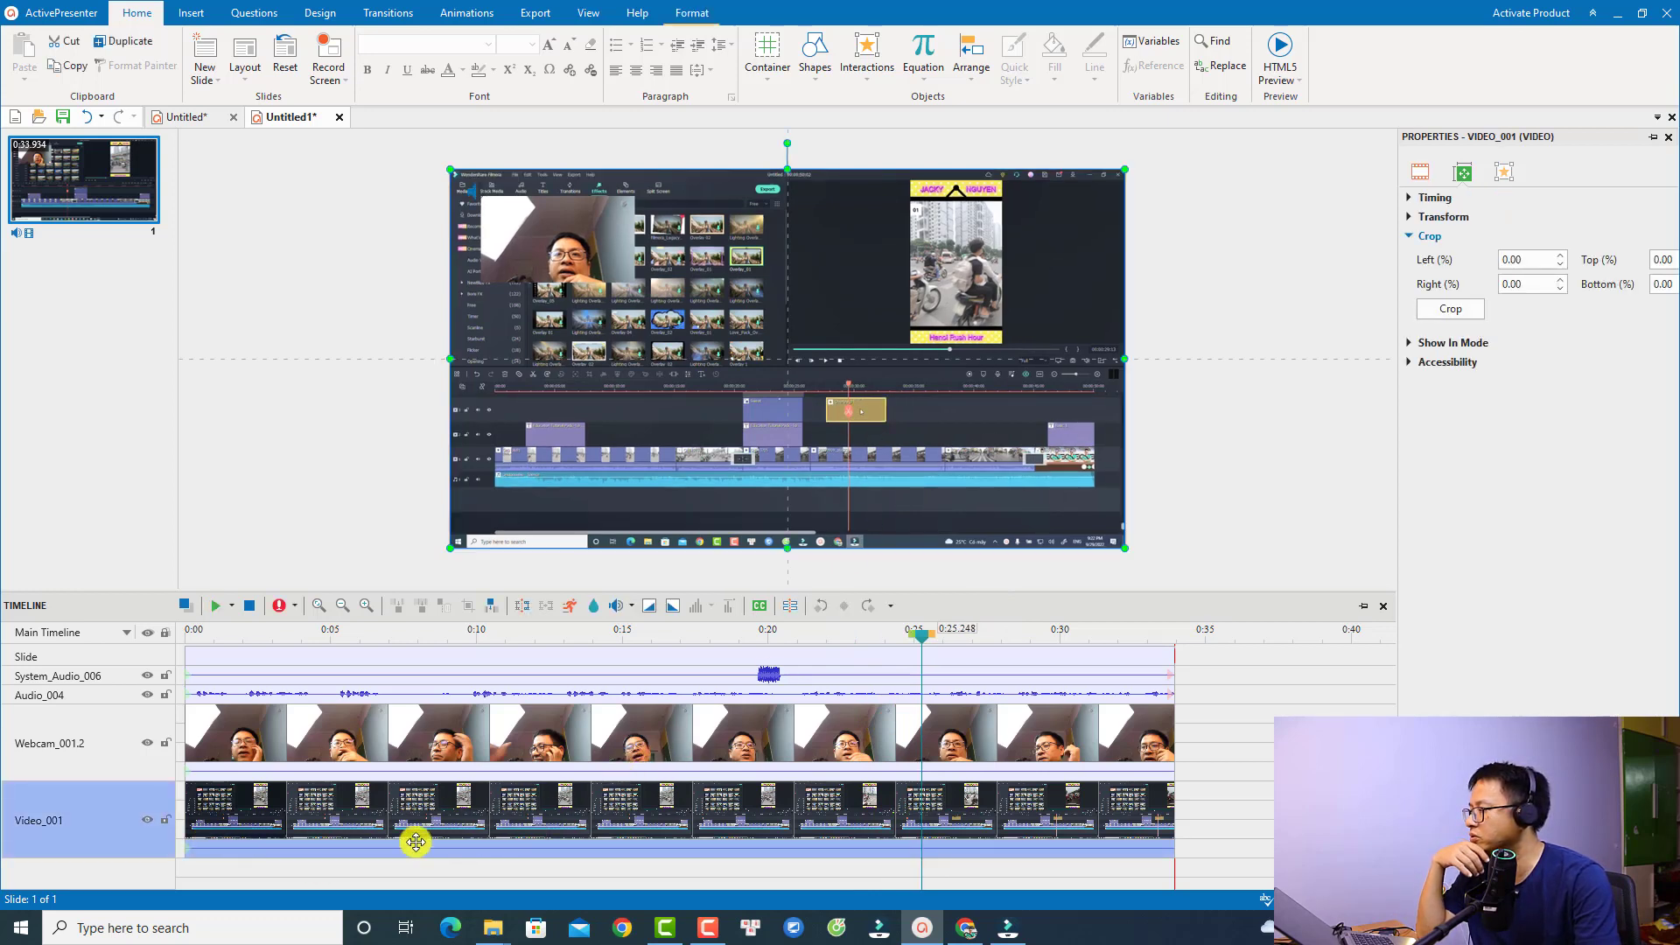
left_click(1422, 172)
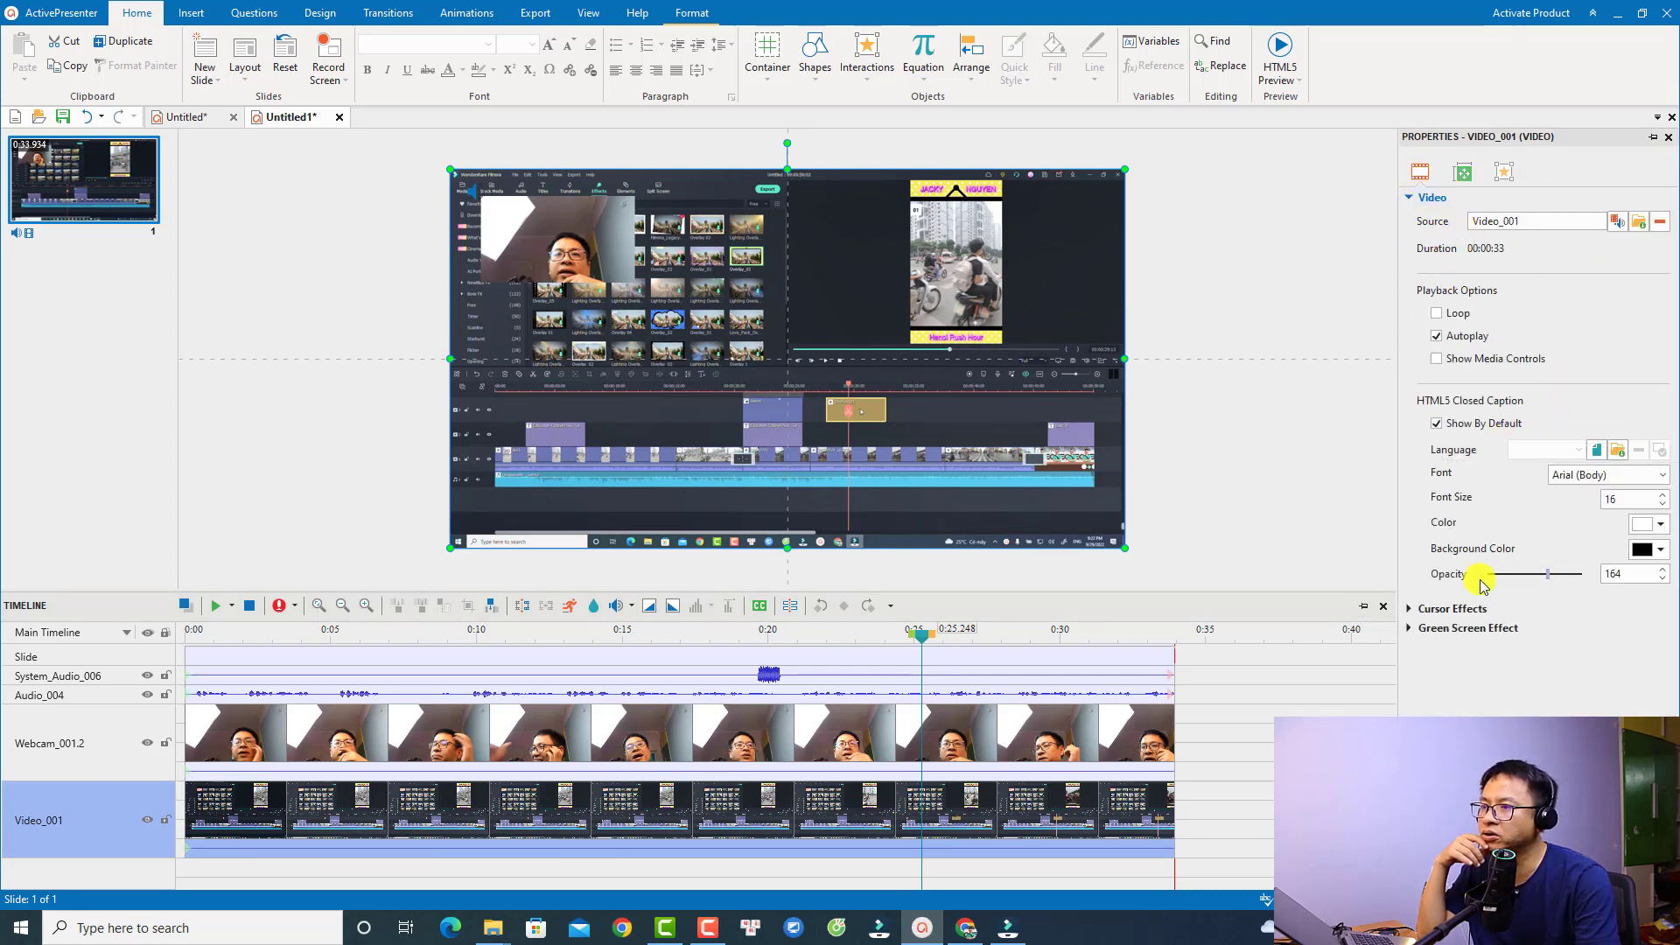
left_click(1412, 610)
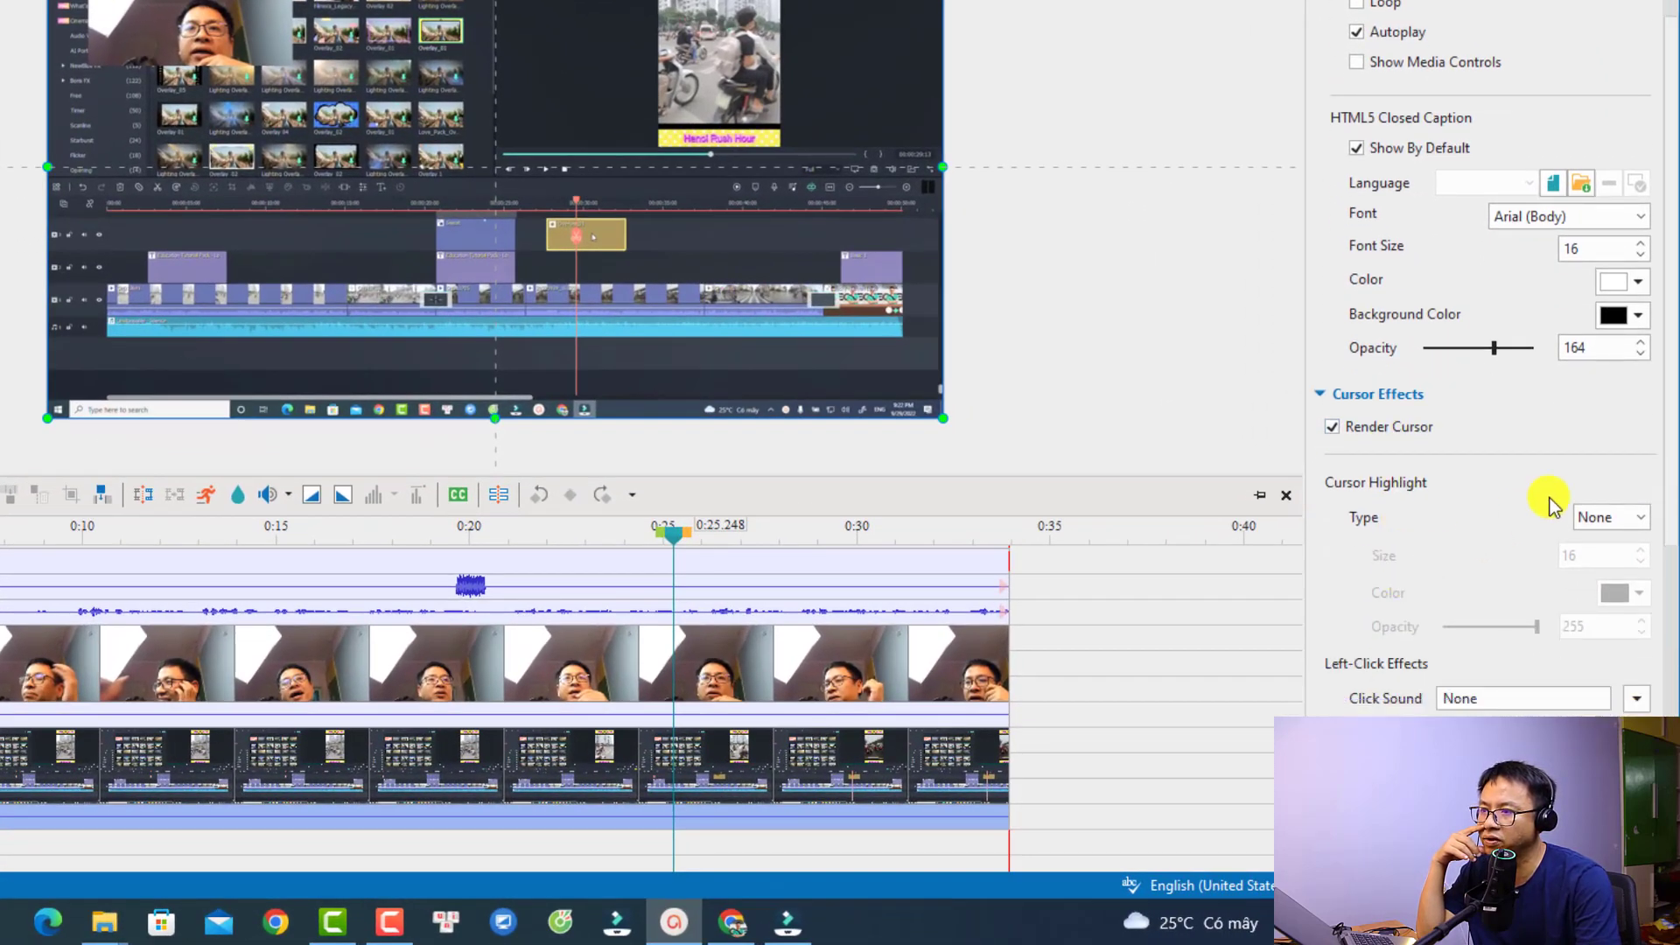
left_click(1633, 520)
left_click(1602, 569)
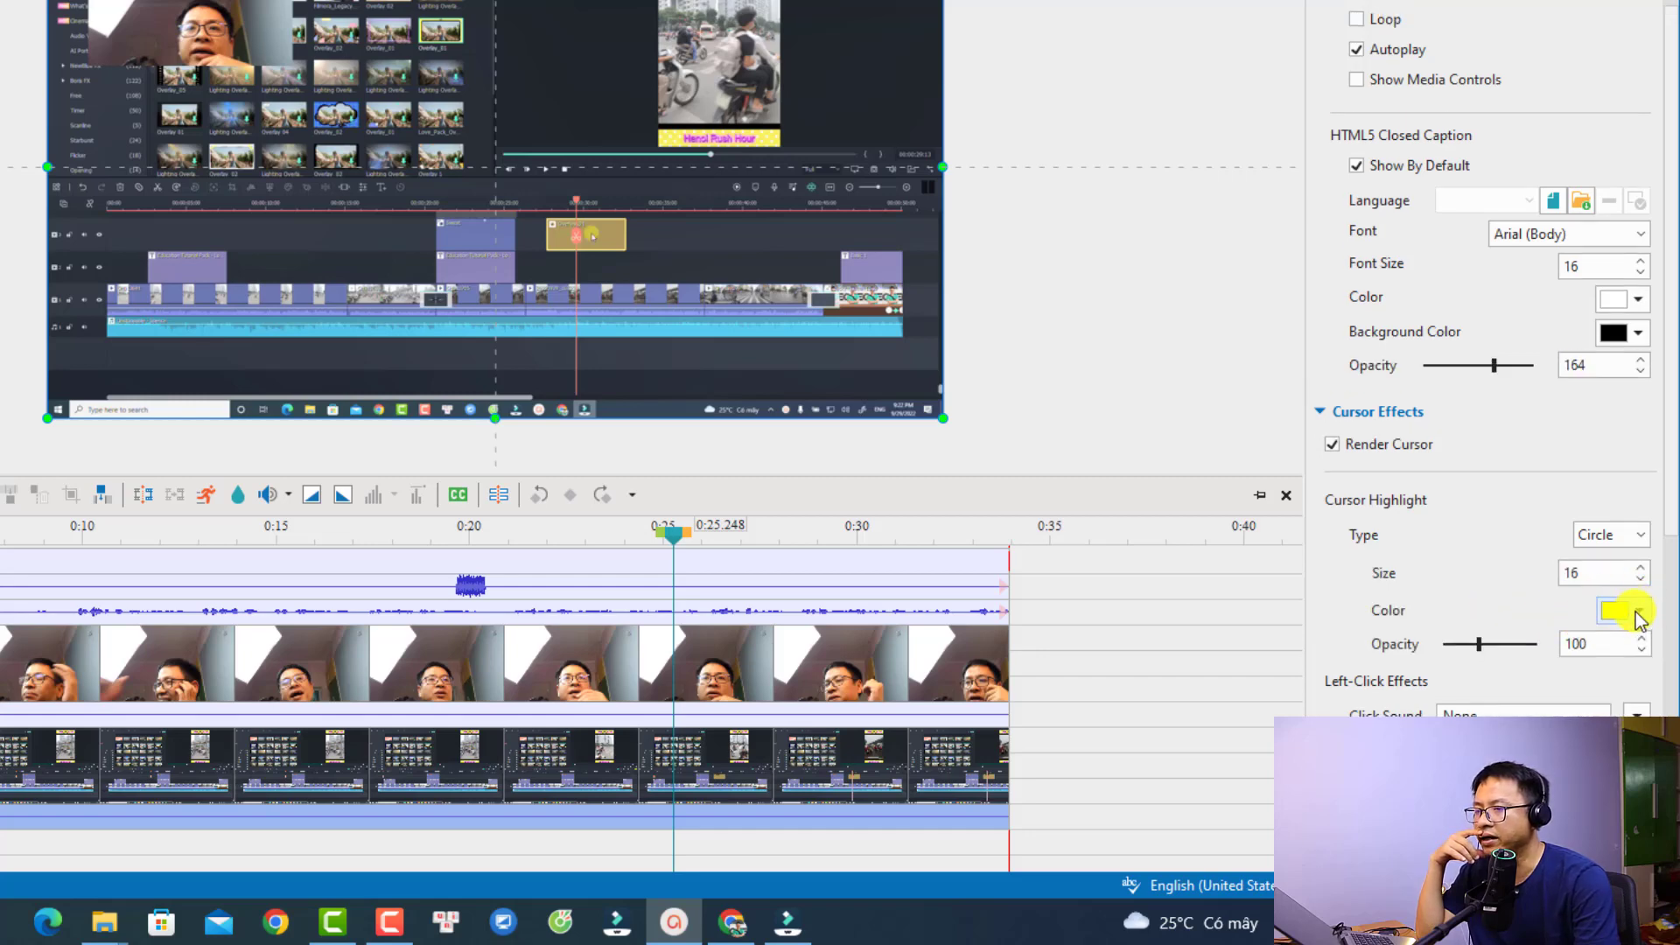
left_click(1638, 612)
left_click(1637, 613)
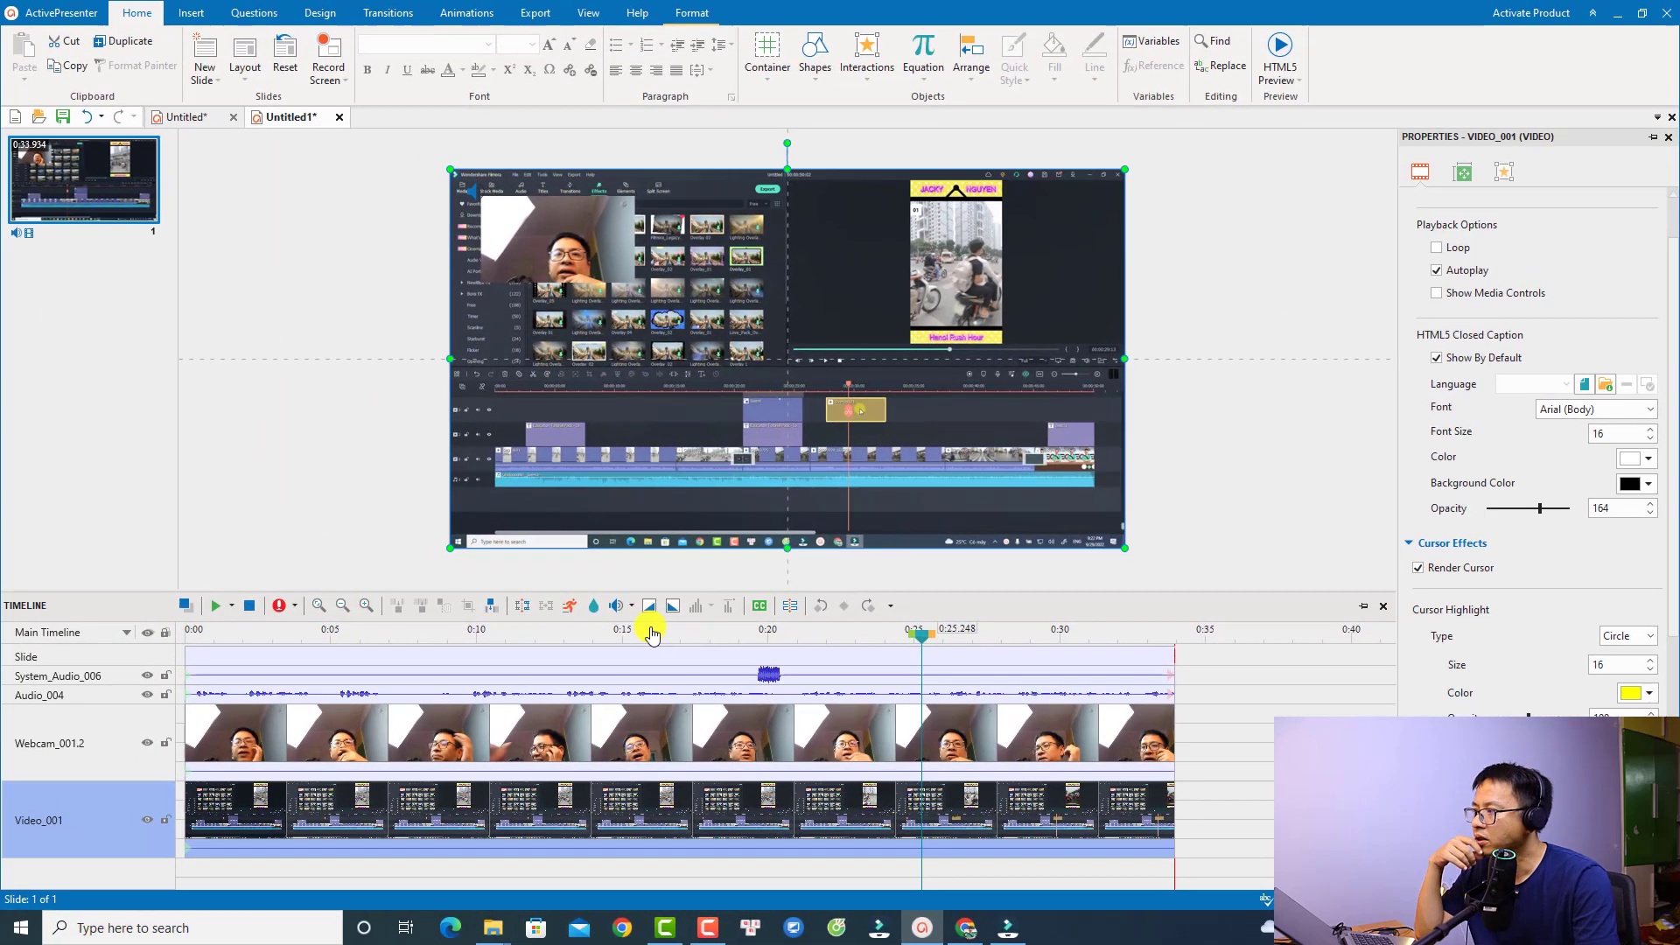
left_click(157, 529)
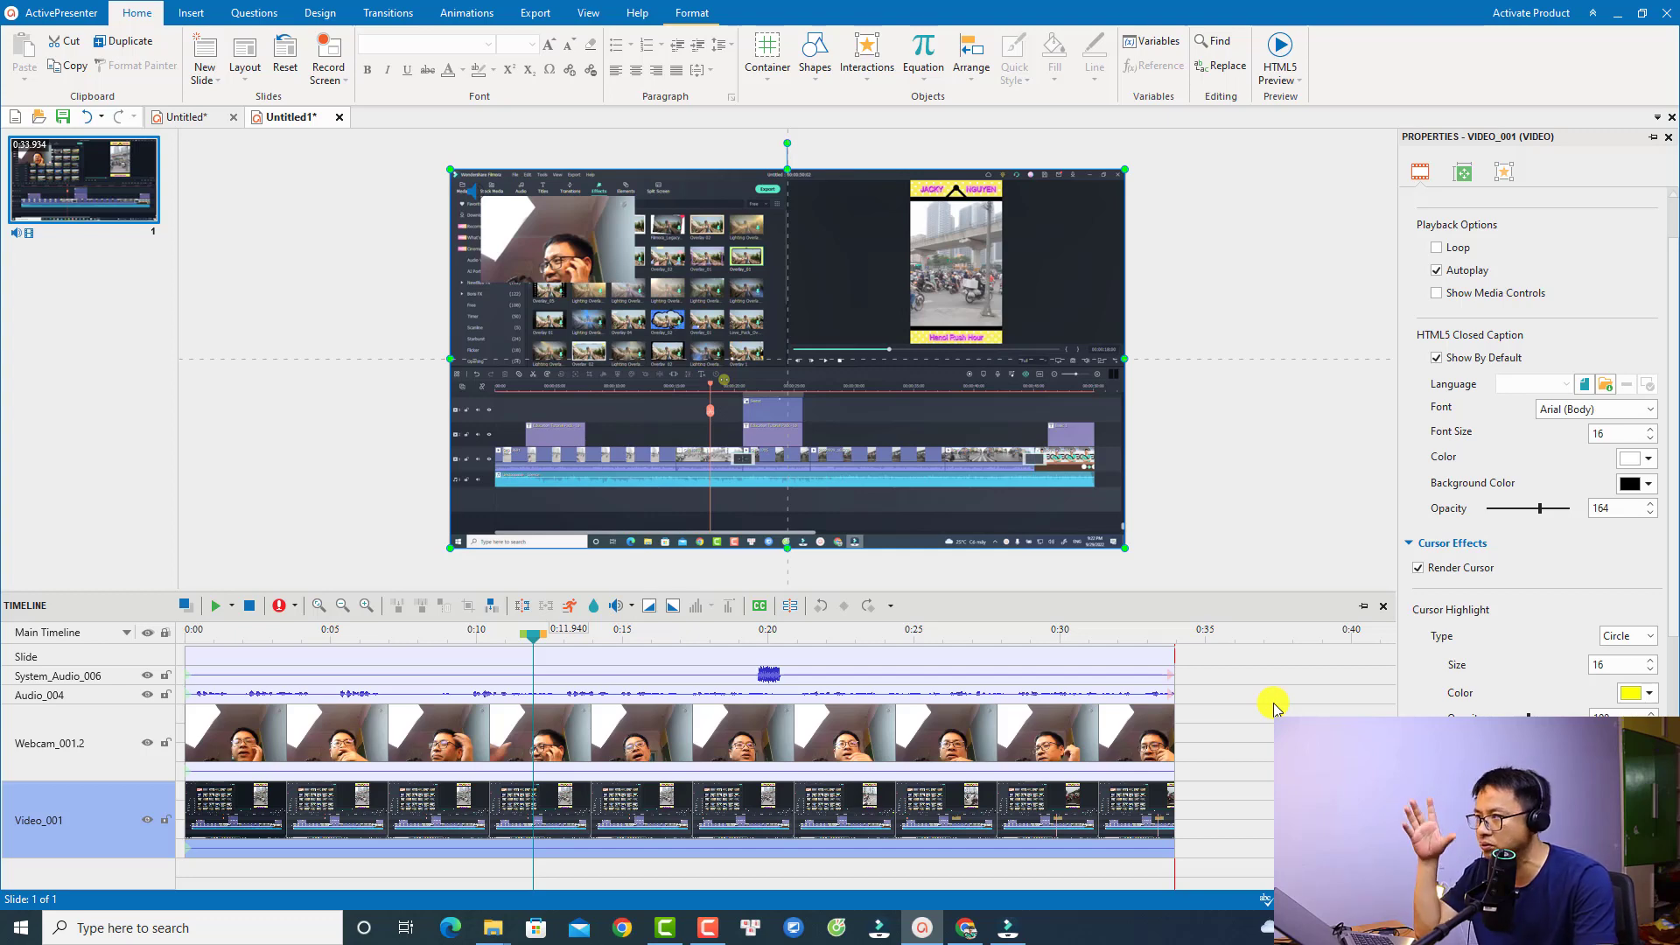
Zoom out the timeline and delete the System_Audio_006 clip
scroll(639, 710, "down", 3)
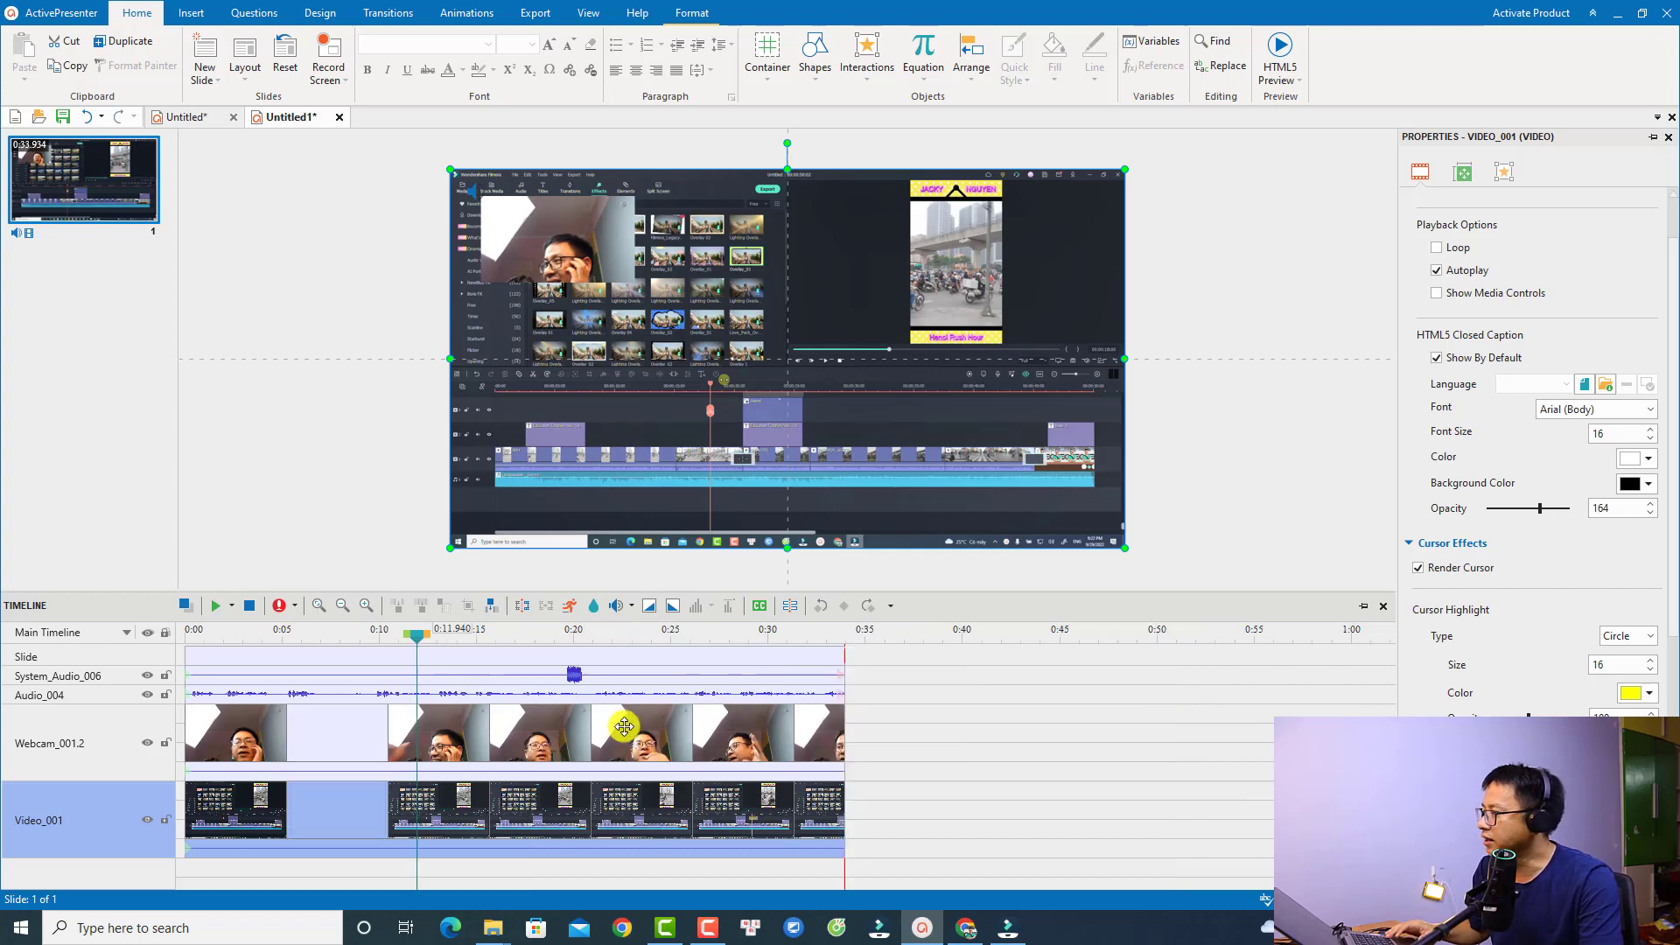
left_click(524, 679)
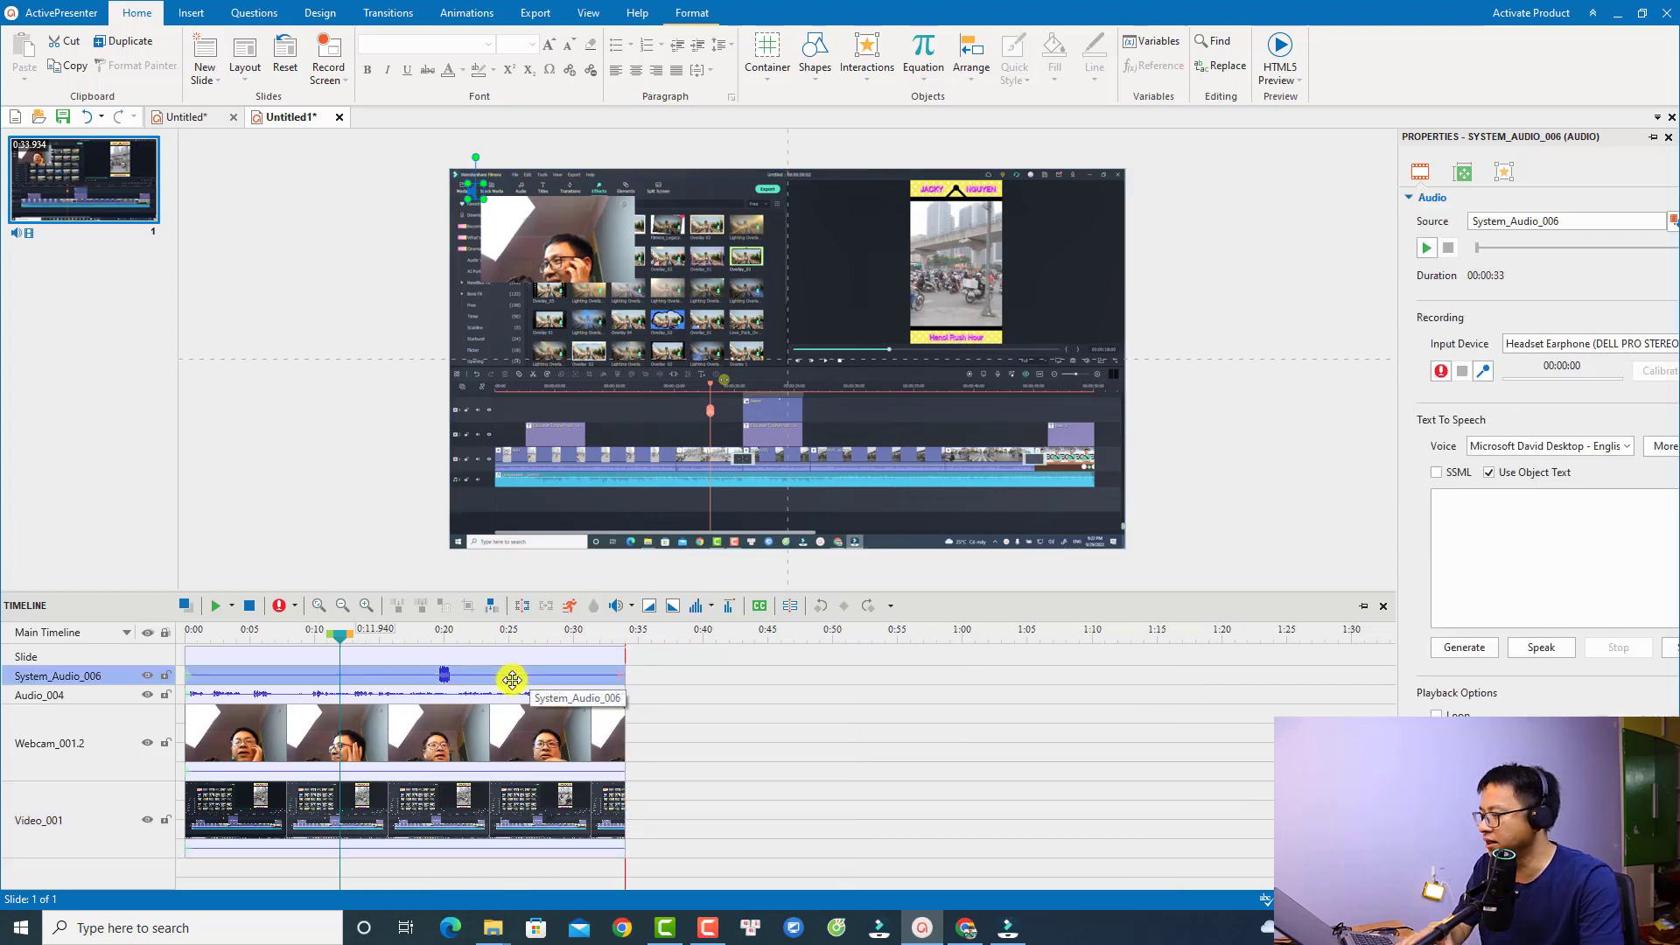
key("Delete")
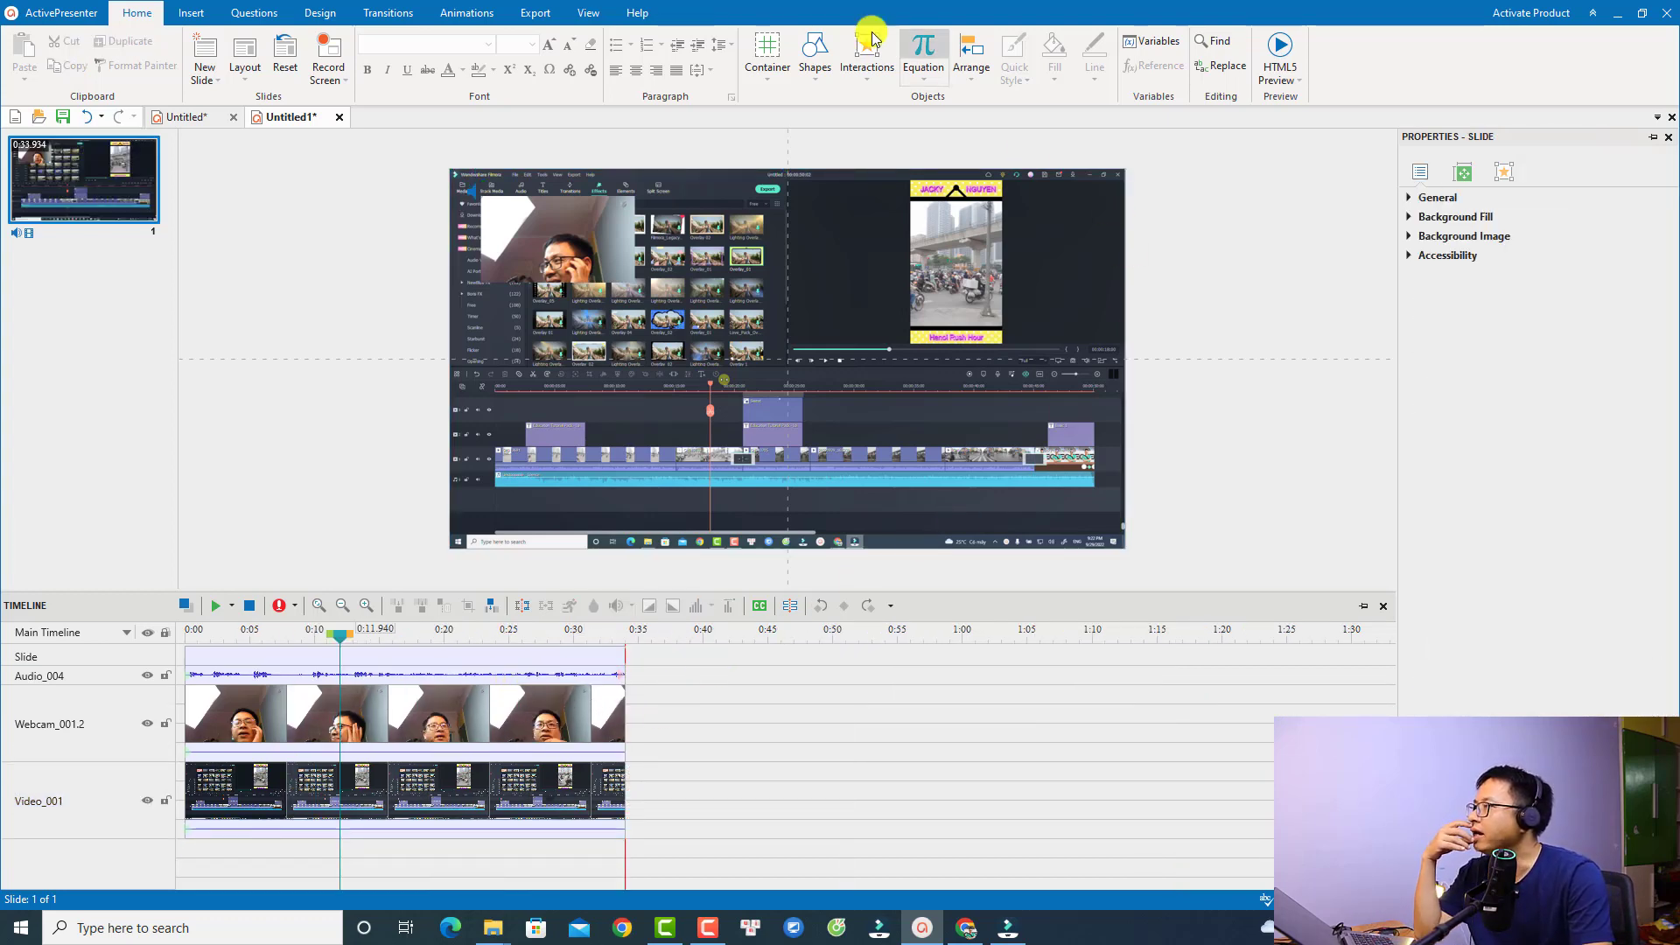
Open Export To Video with quality 70 and MP4 (H.264, AAC) format
left_click(540, 15)
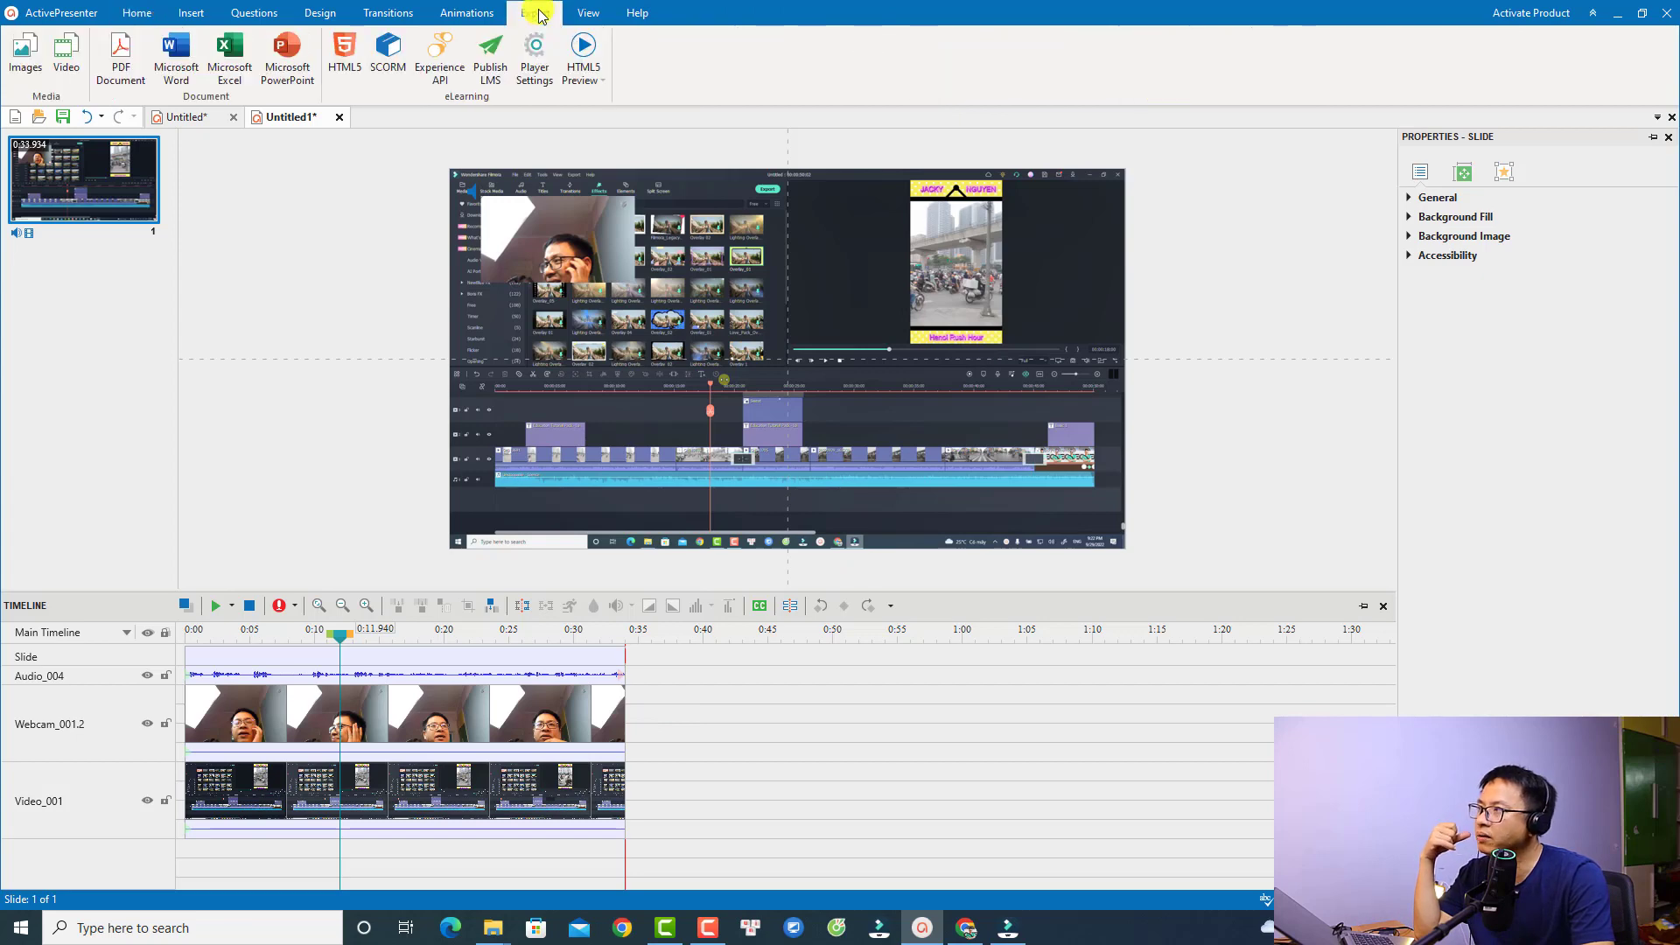
left_click(66, 54)
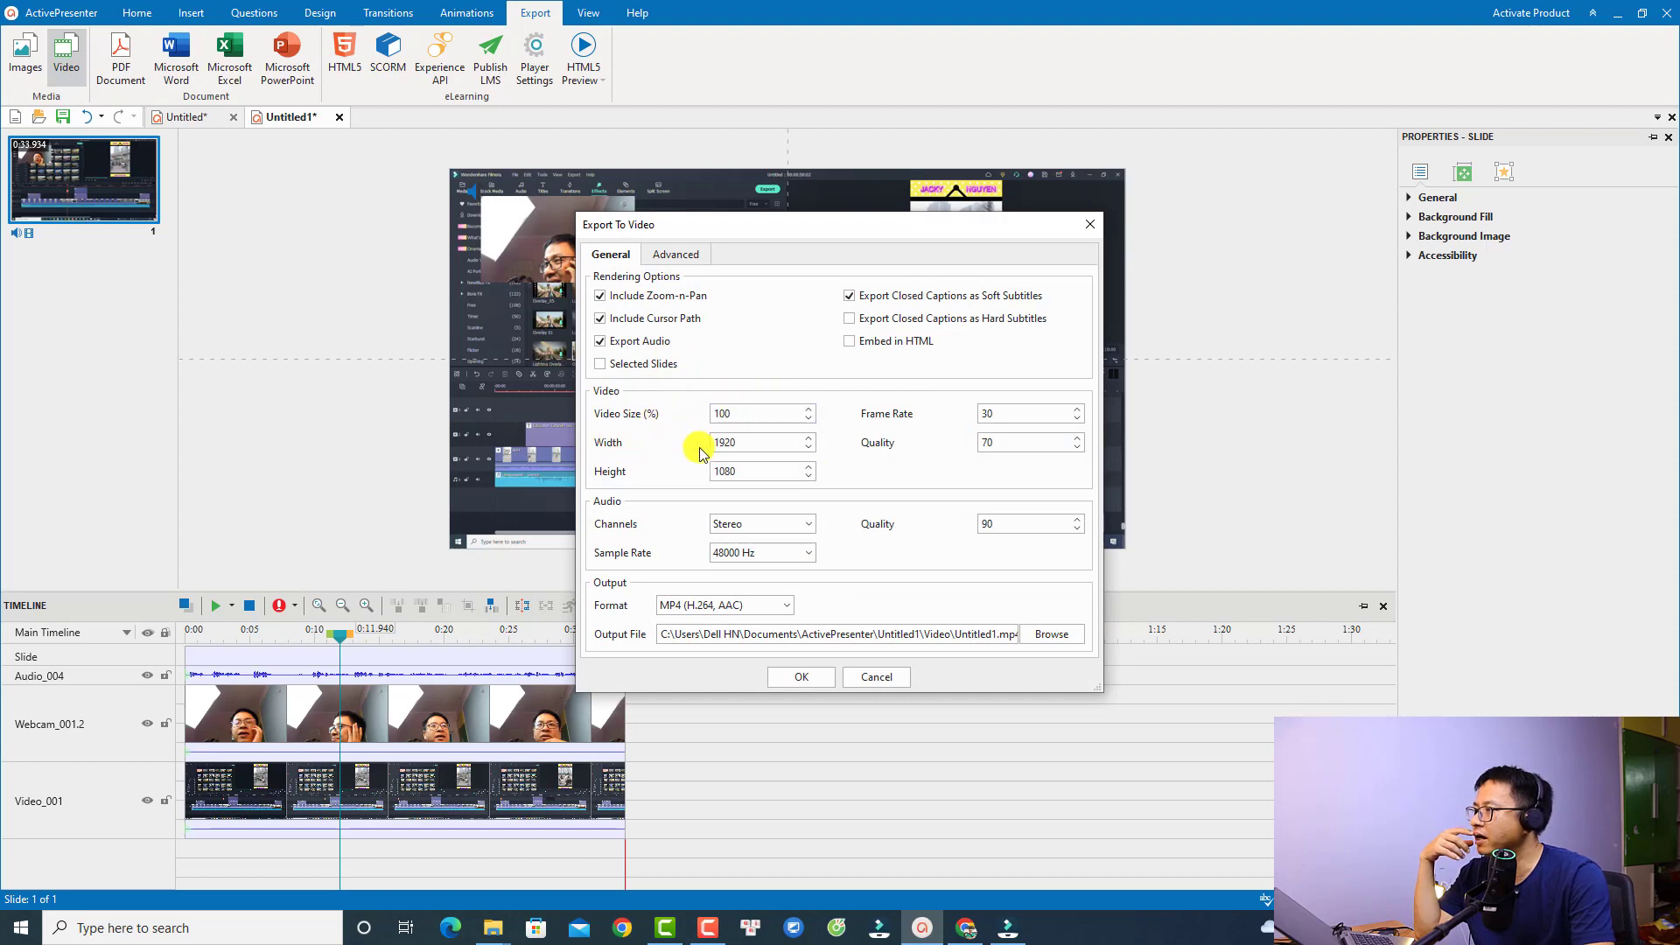
left_click(1003, 449)
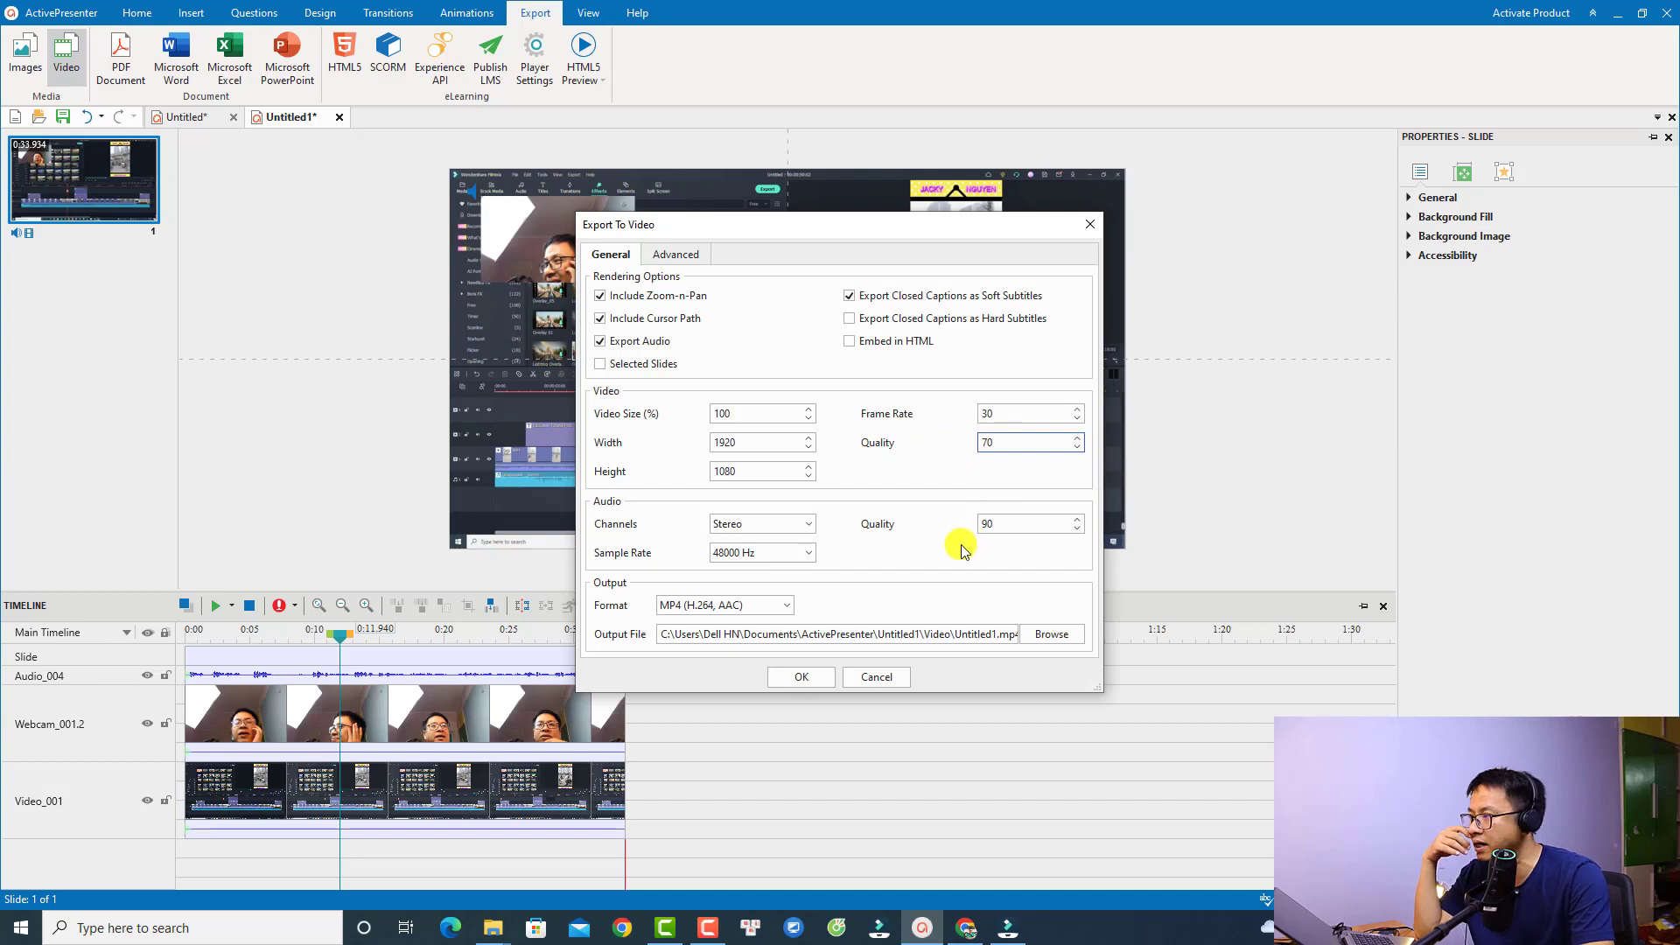
left_click(779, 606)
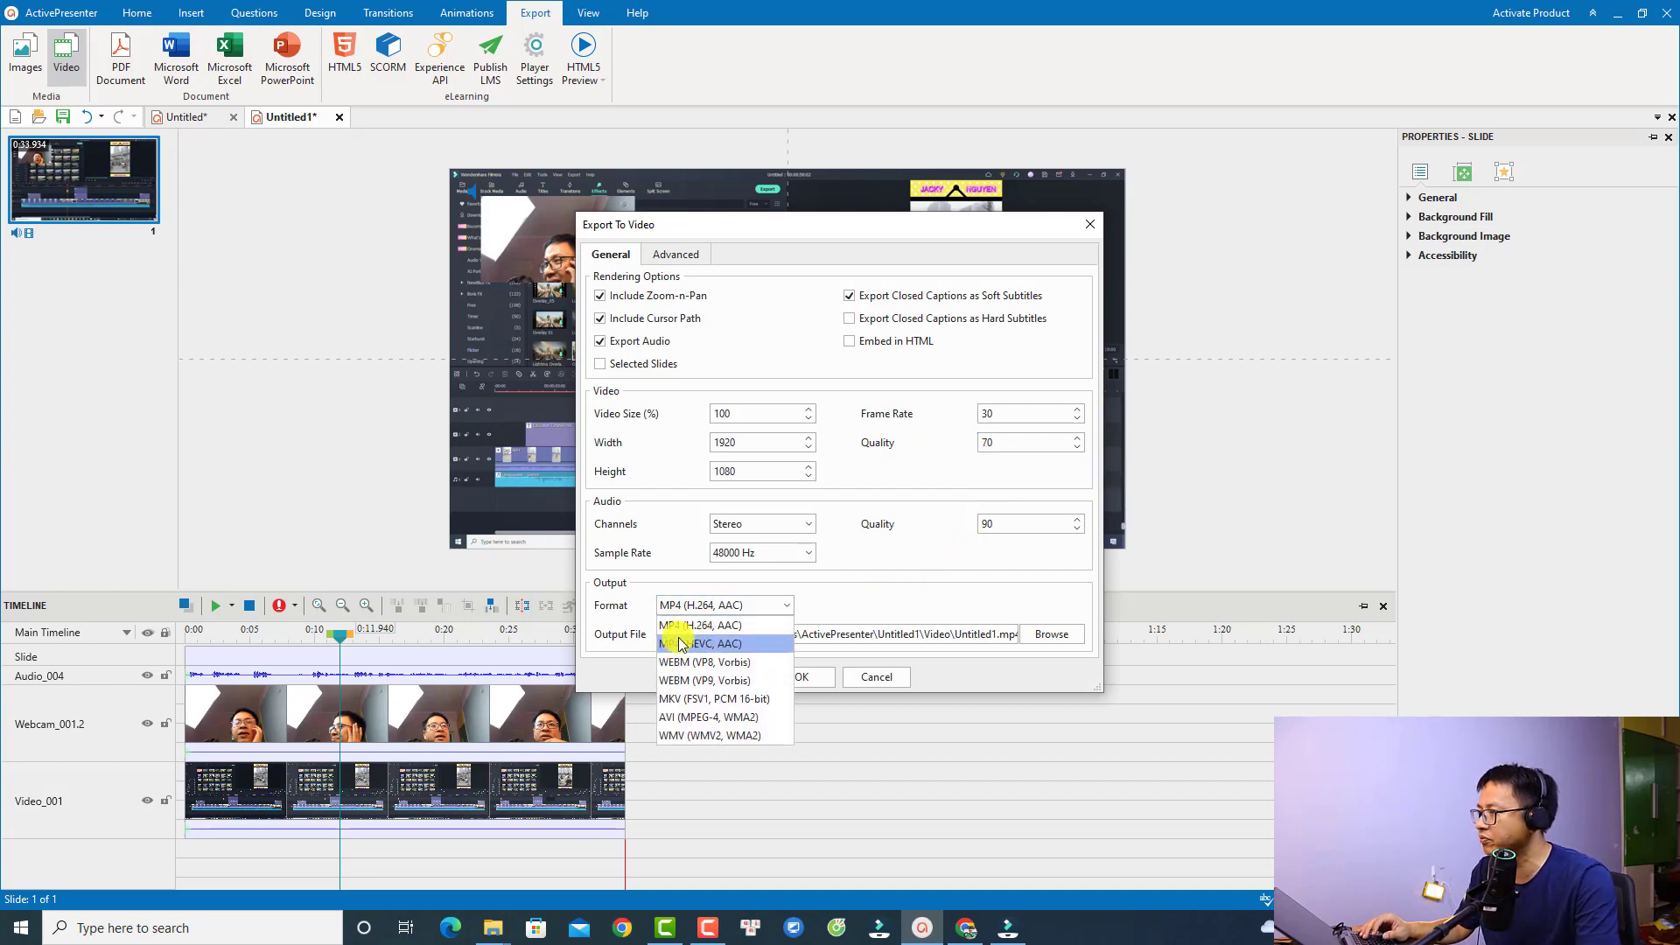
left_click(681, 627)
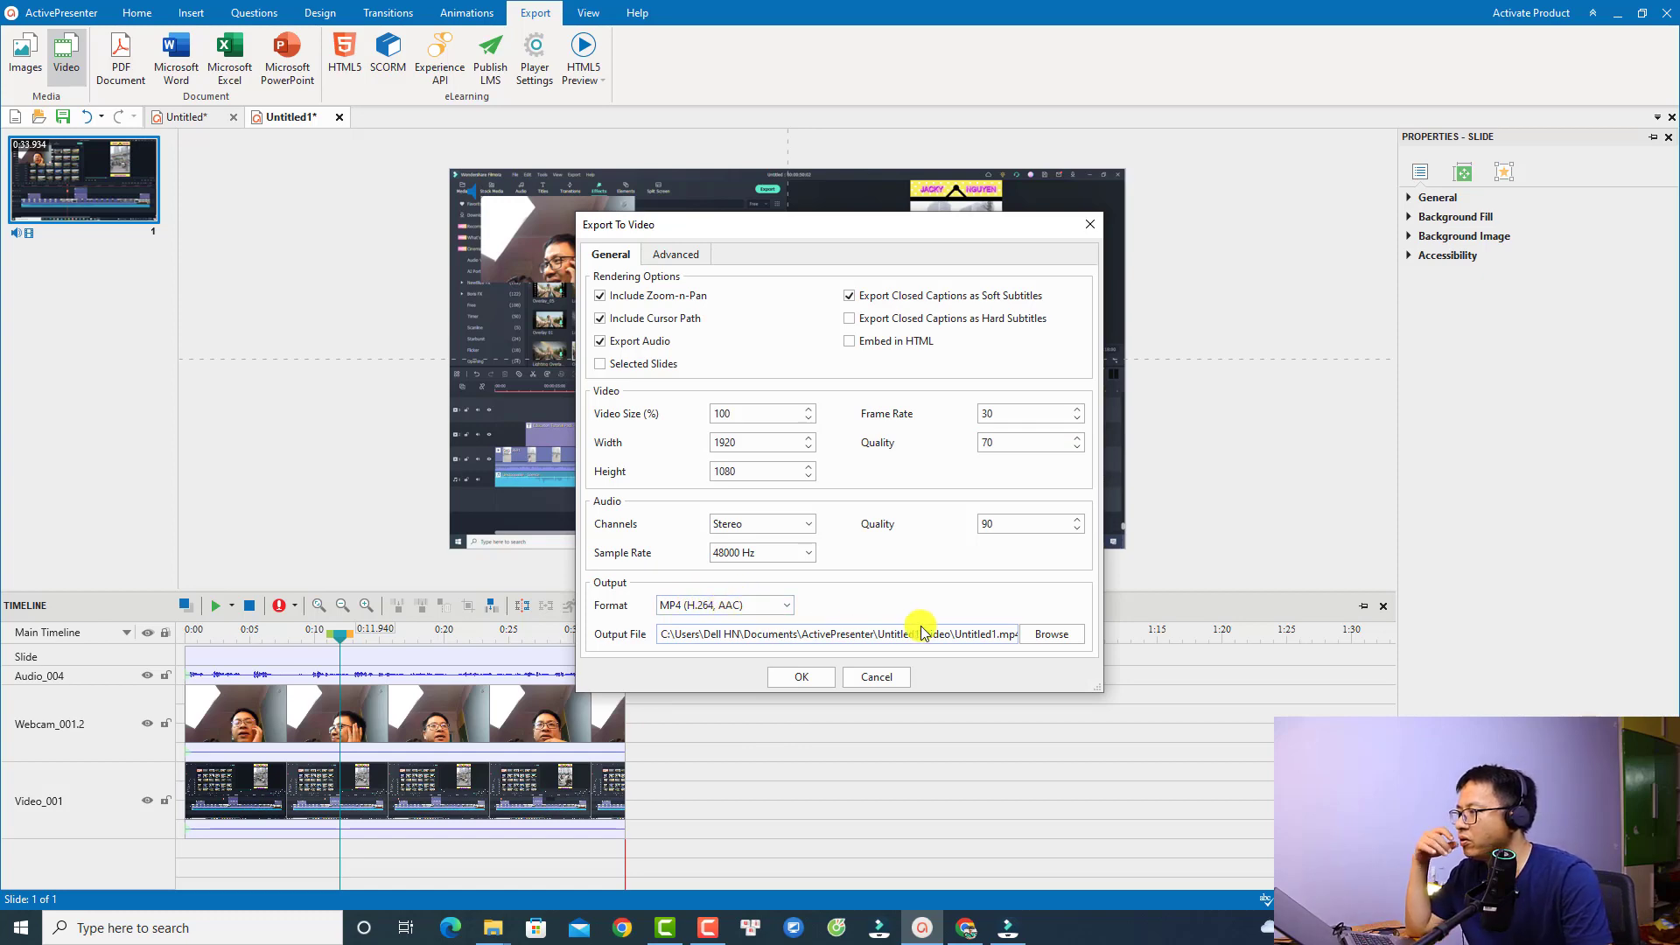
Set the output to 'test video' on the Desktop and run the MP4 export
left_click(1008, 648)
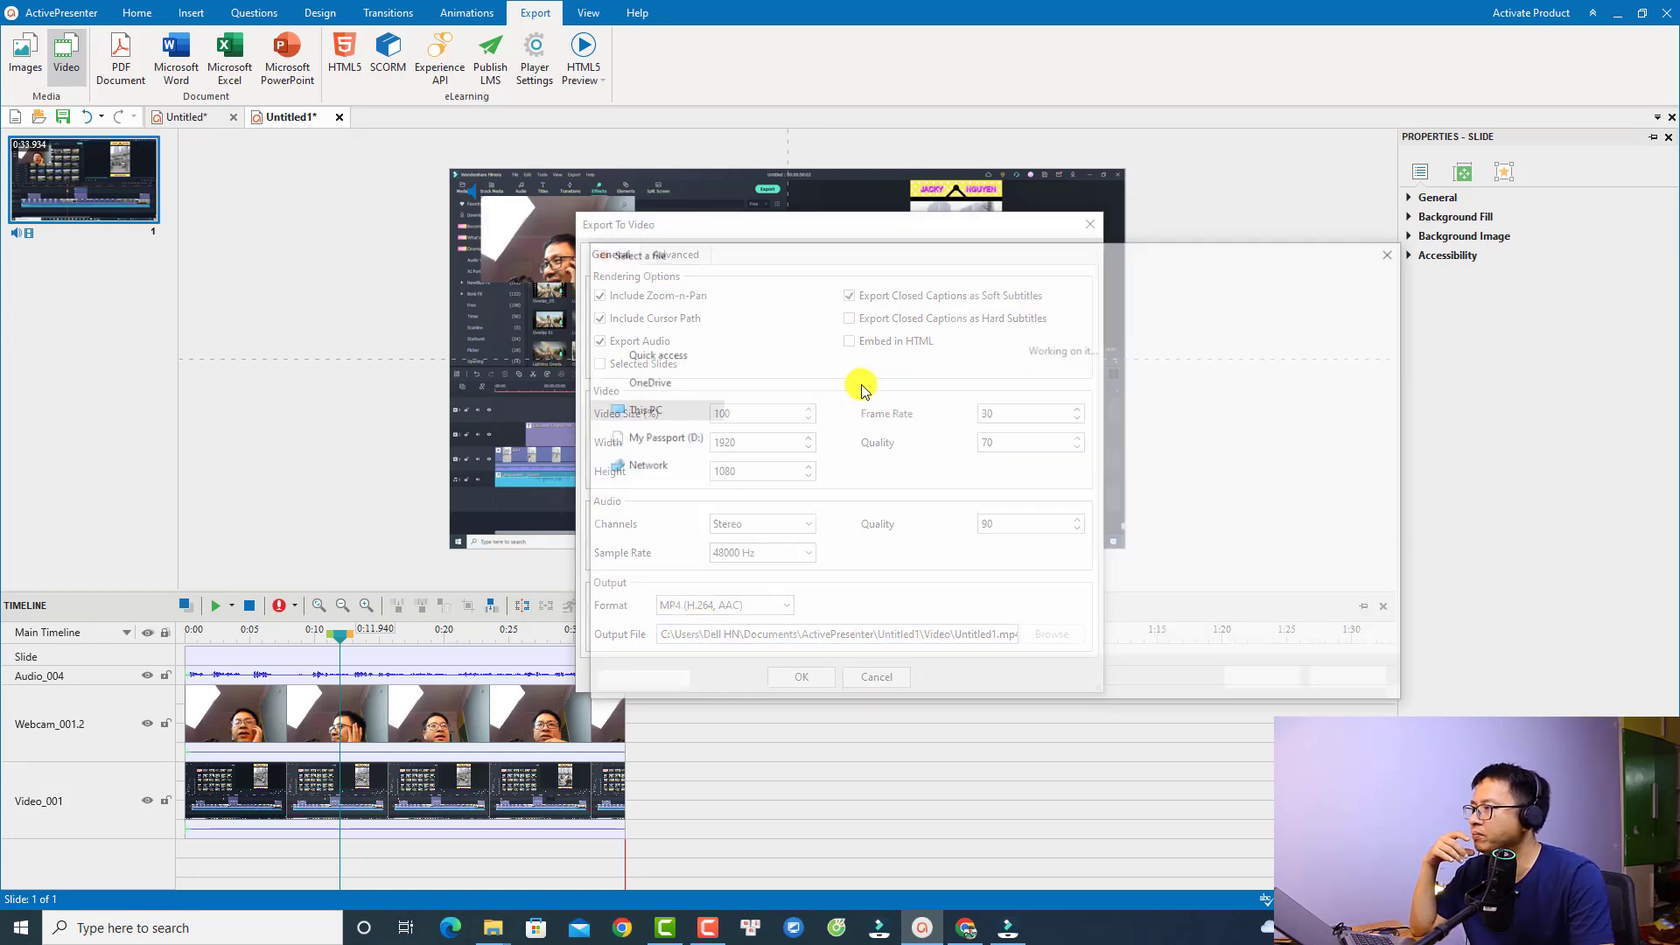
left_click(639, 374)
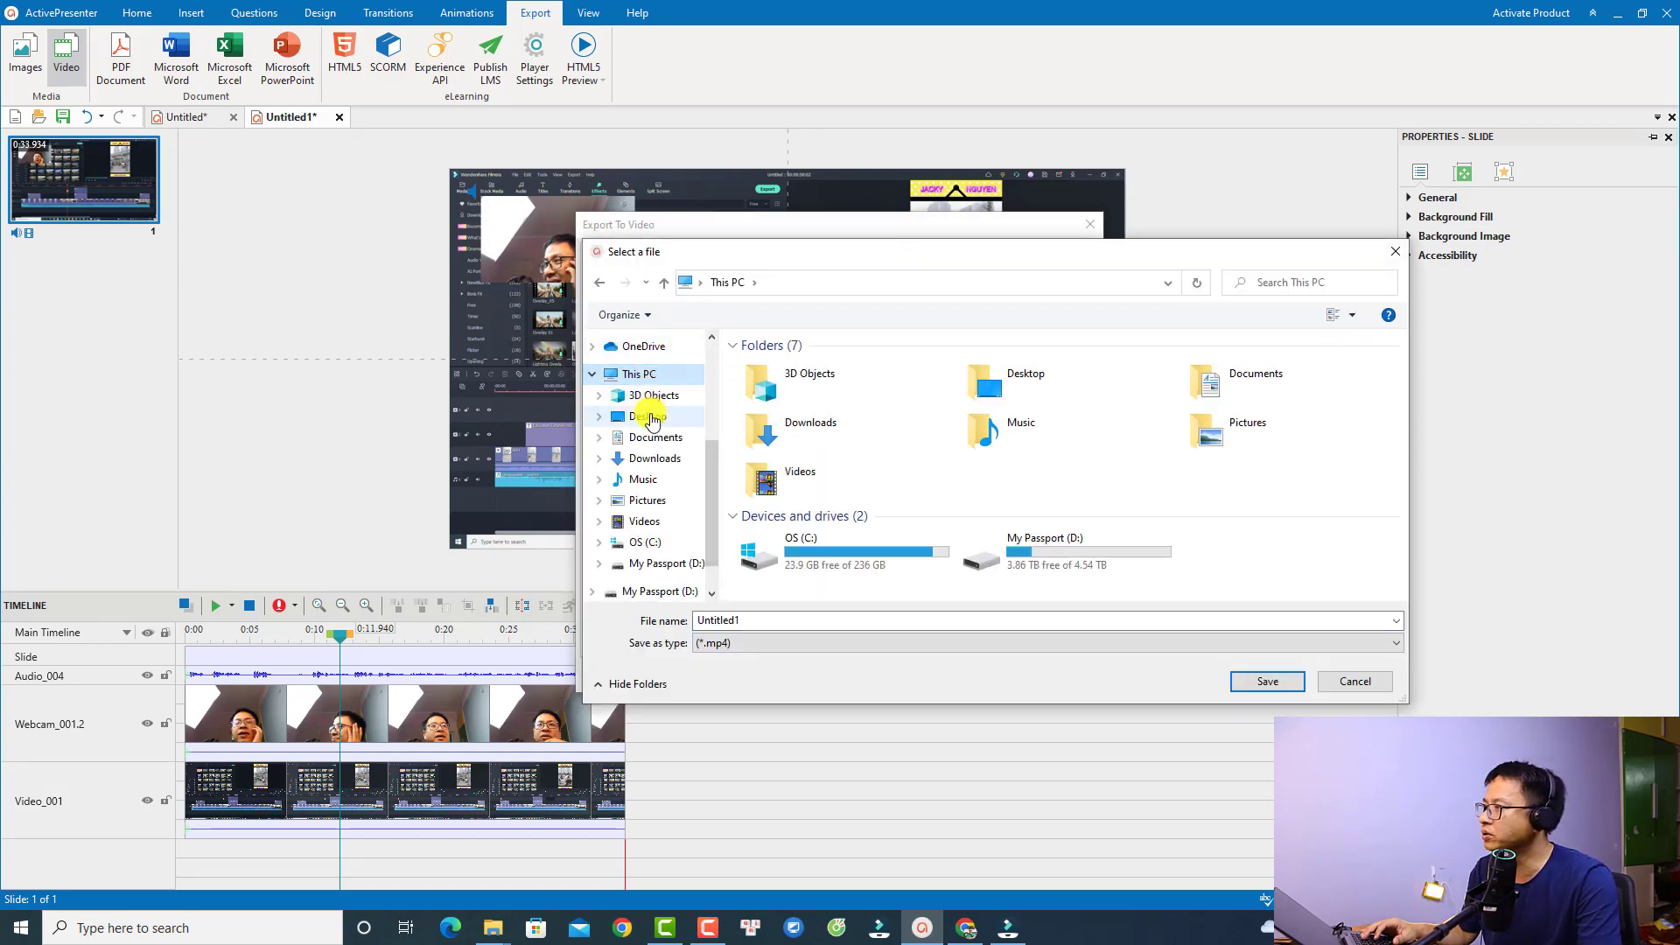
left_click(648, 417)
left_click(776, 622)
type("tes")
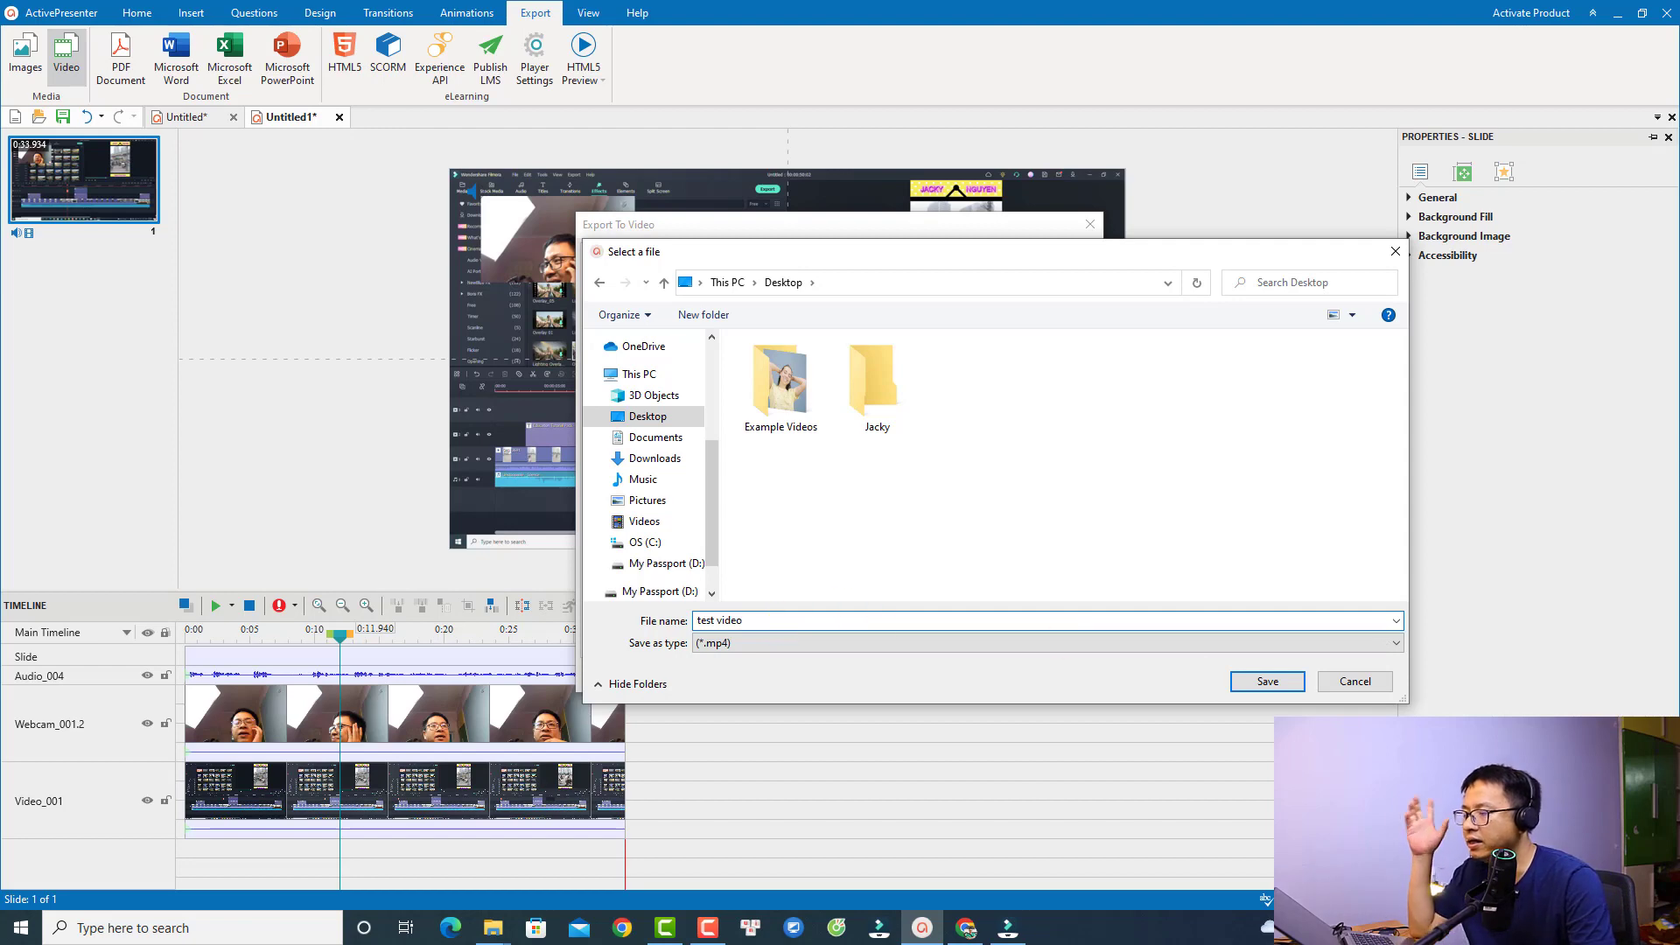
type("t video")
left_click(1264, 682)
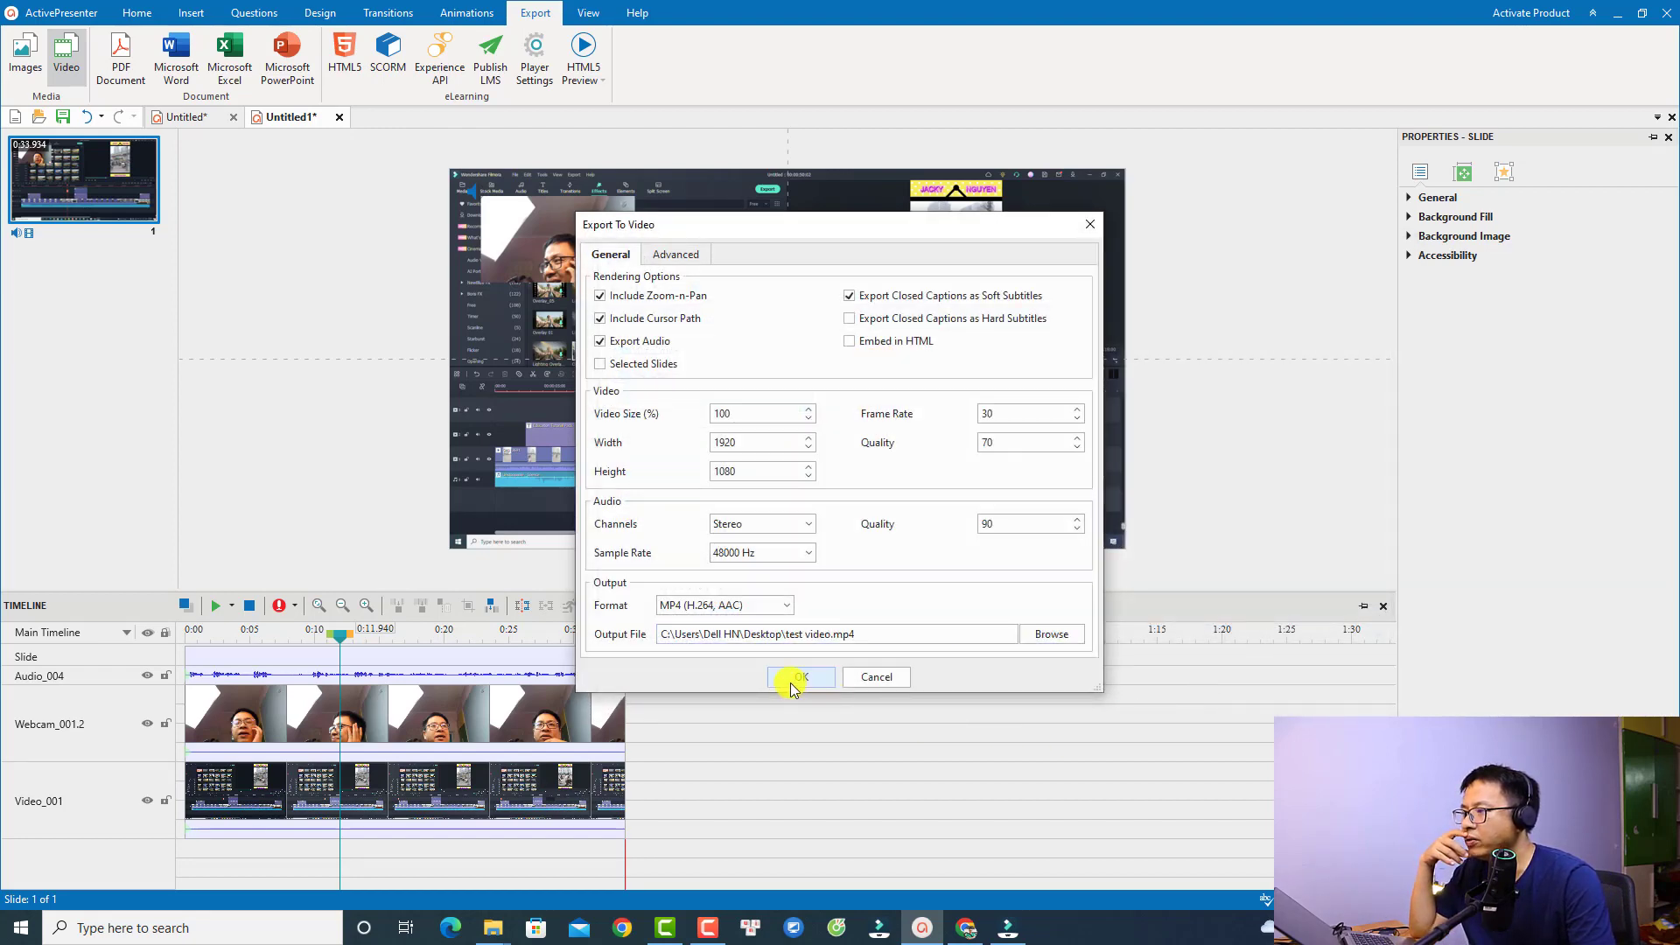
left_click(801, 677)
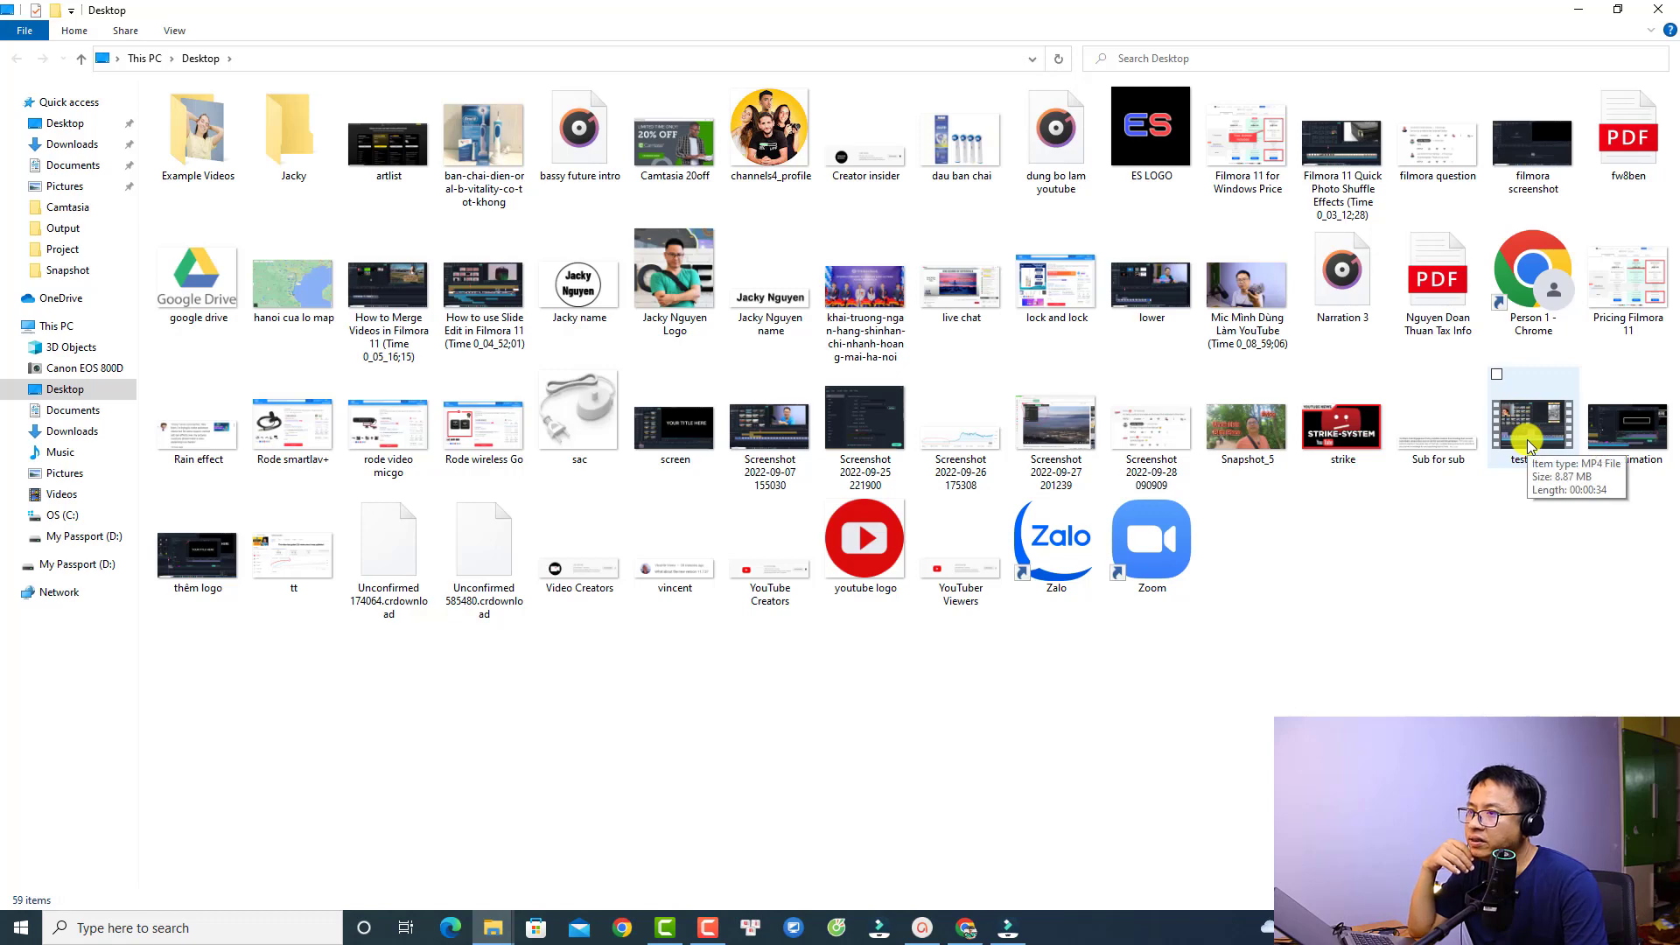
Play test video.mp4 from the Desktop to about 0:22, then close the player
double_click(1526, 440)
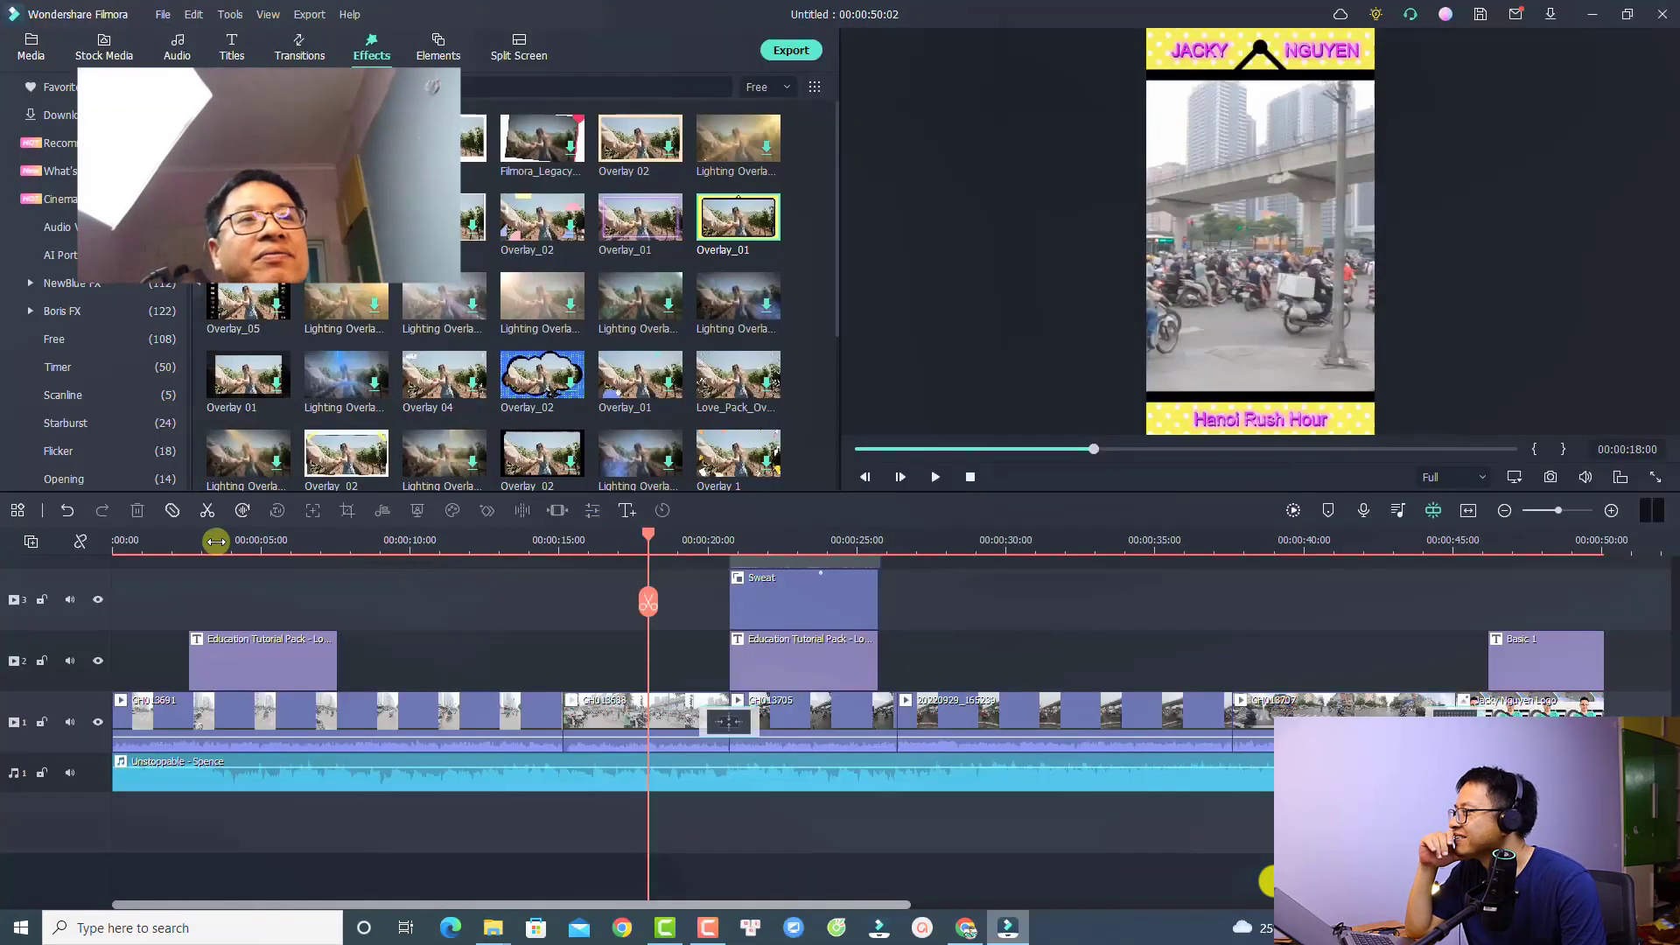
left_click(176, 540)
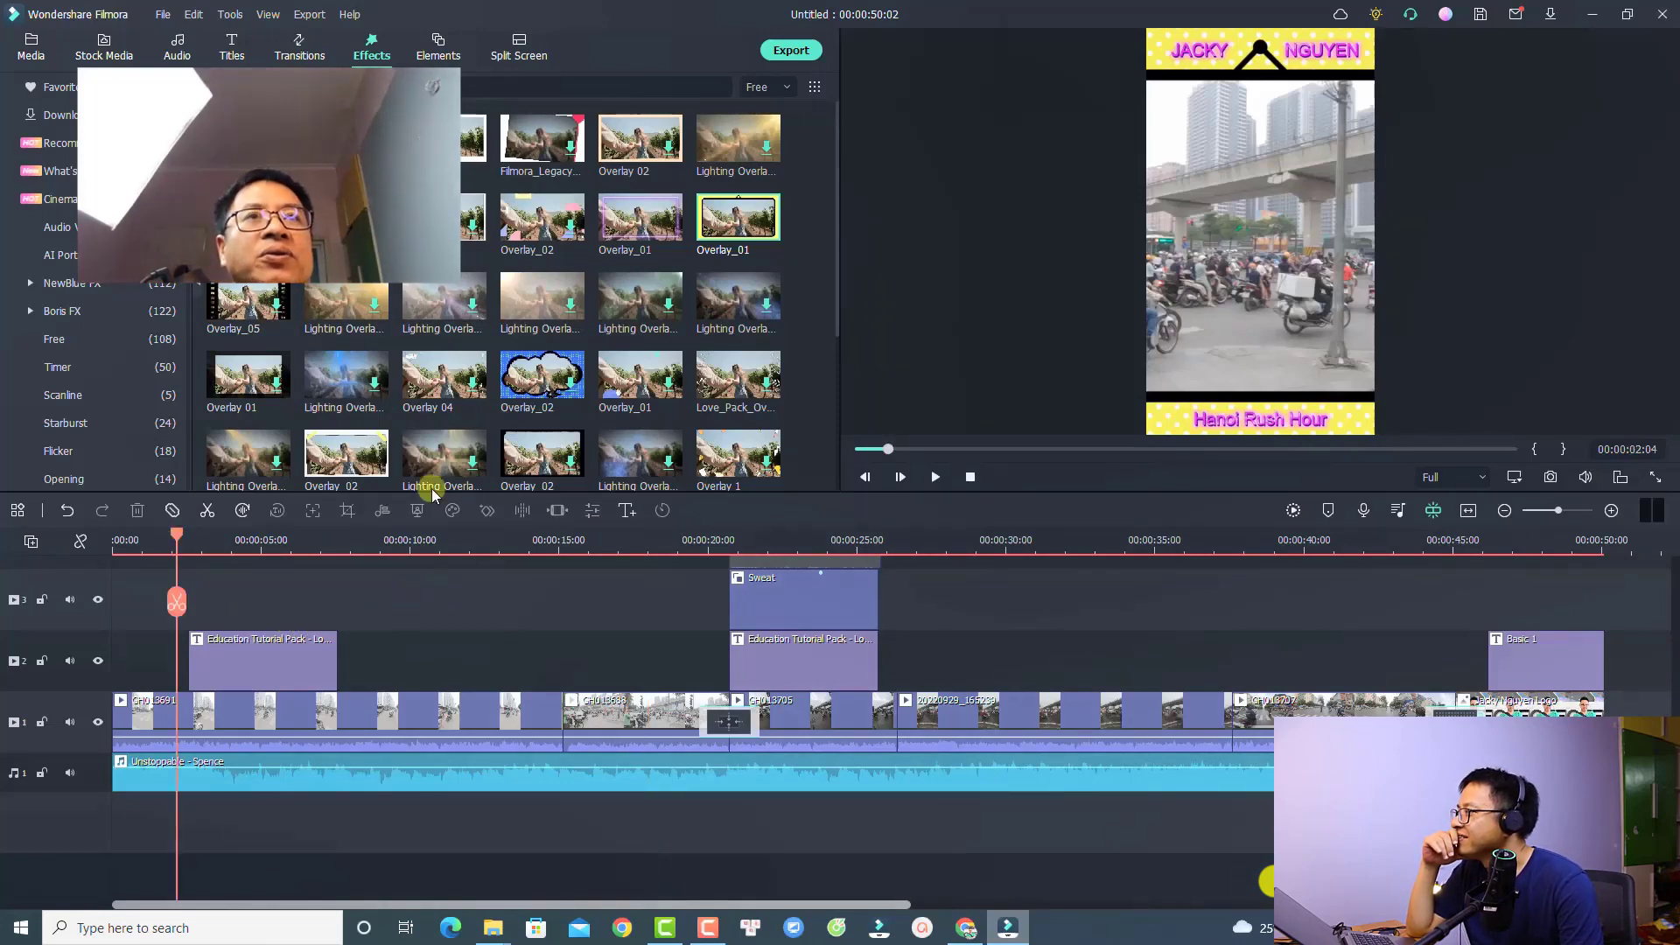
key("space")
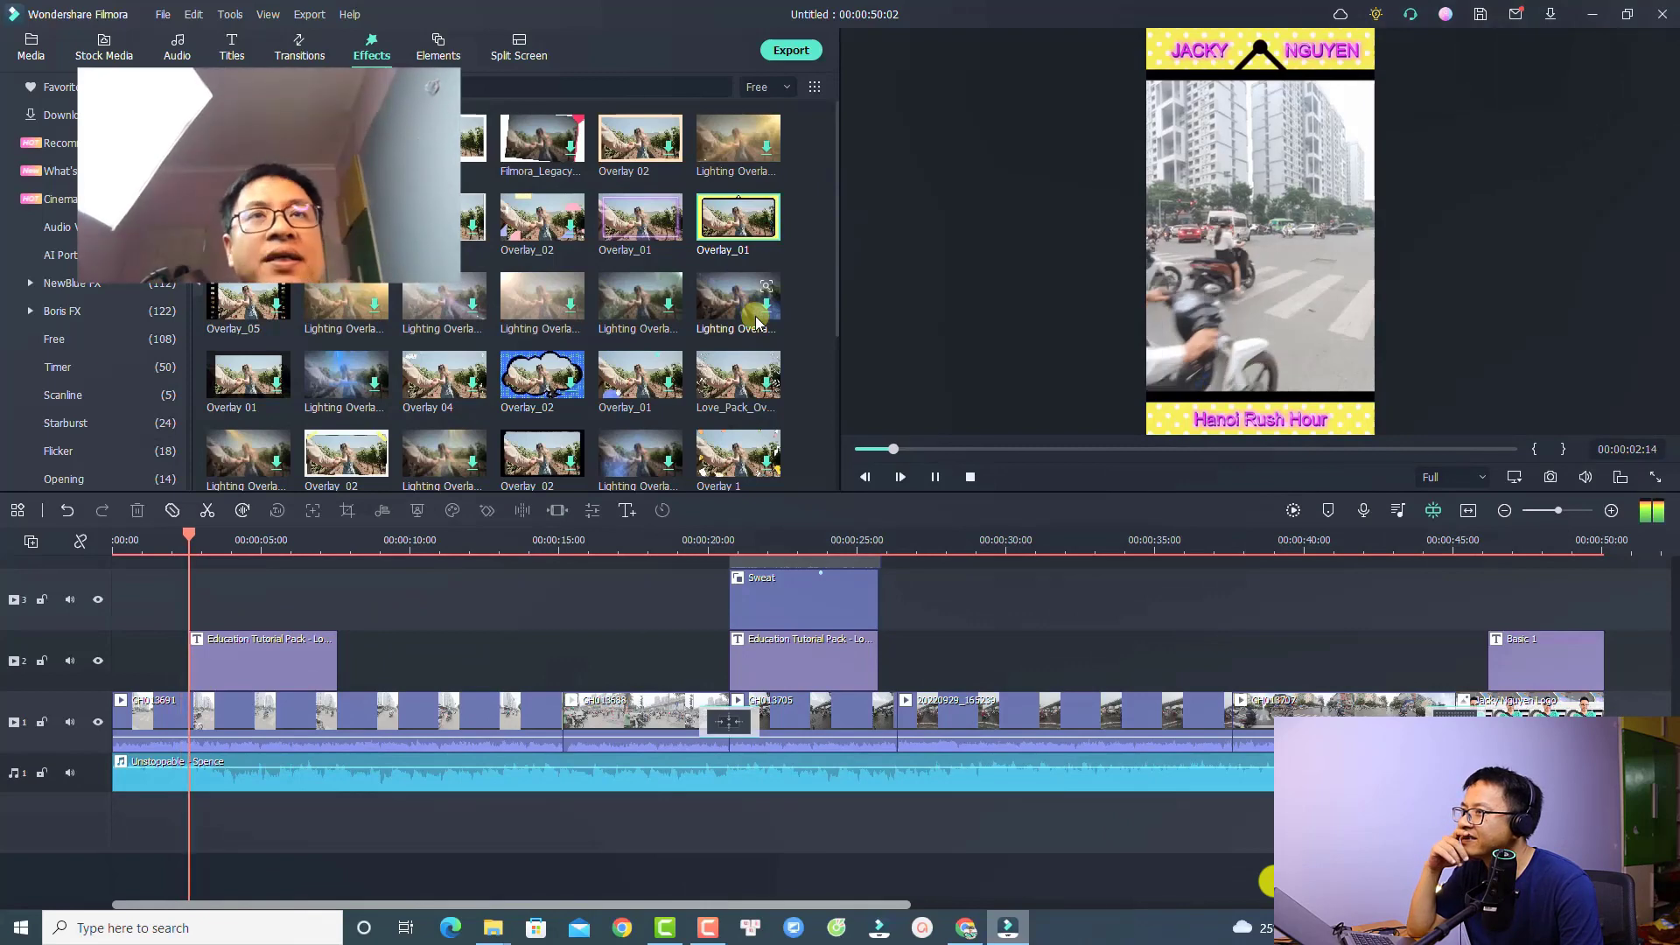
left_click_drag(730, 223, 938, 584)
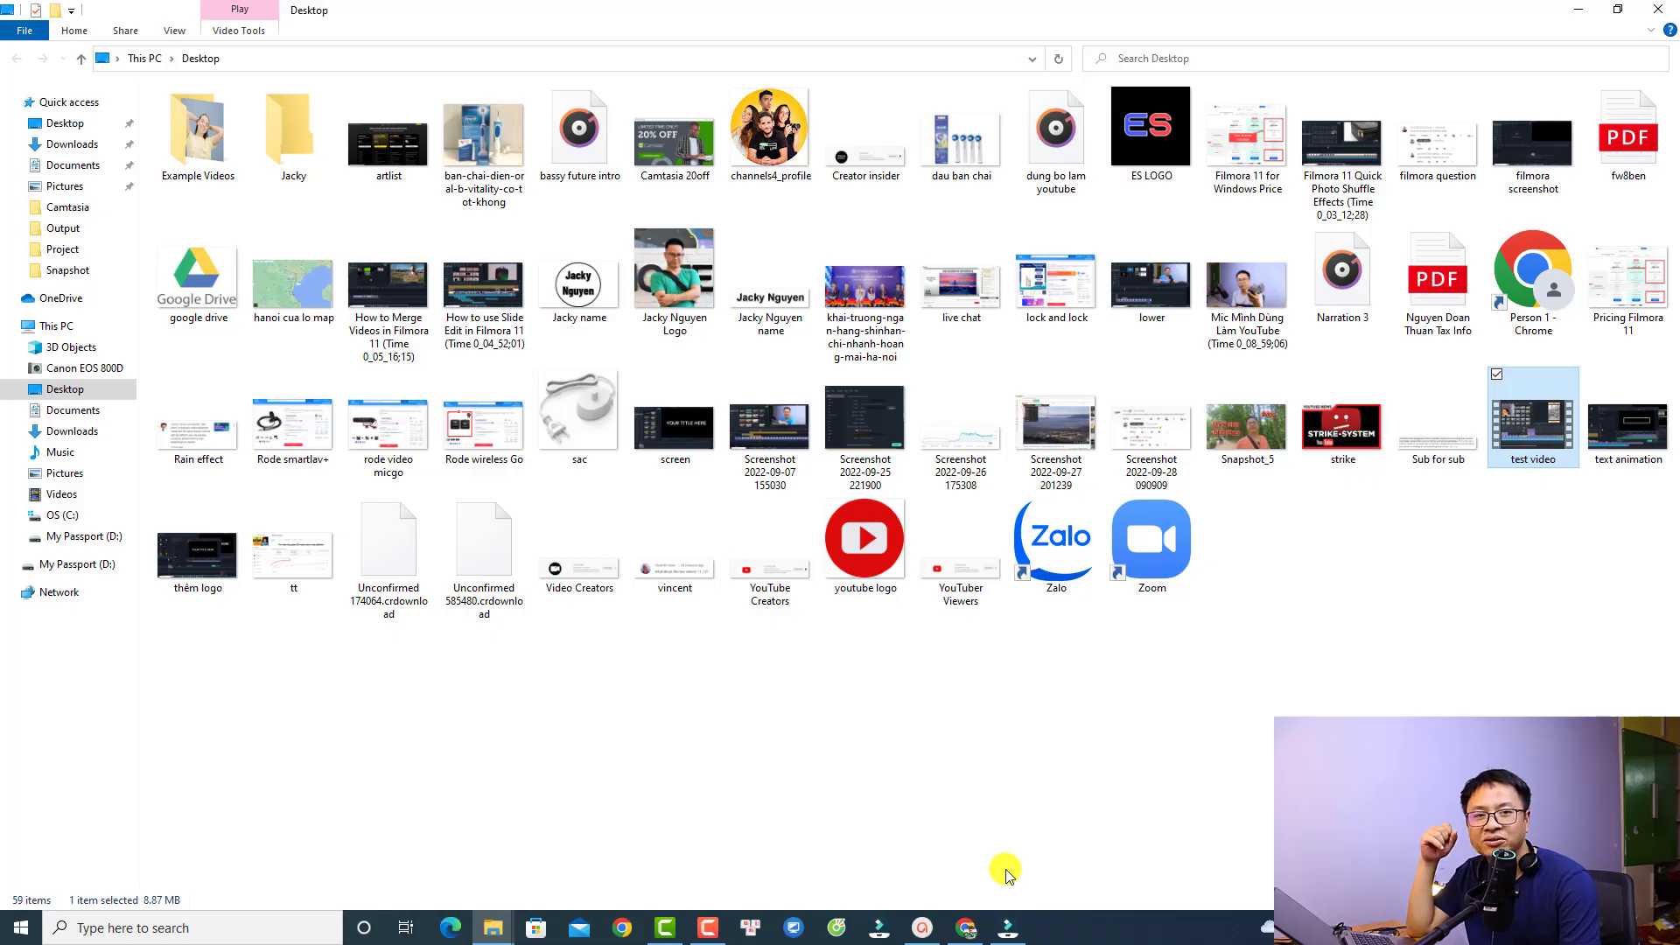